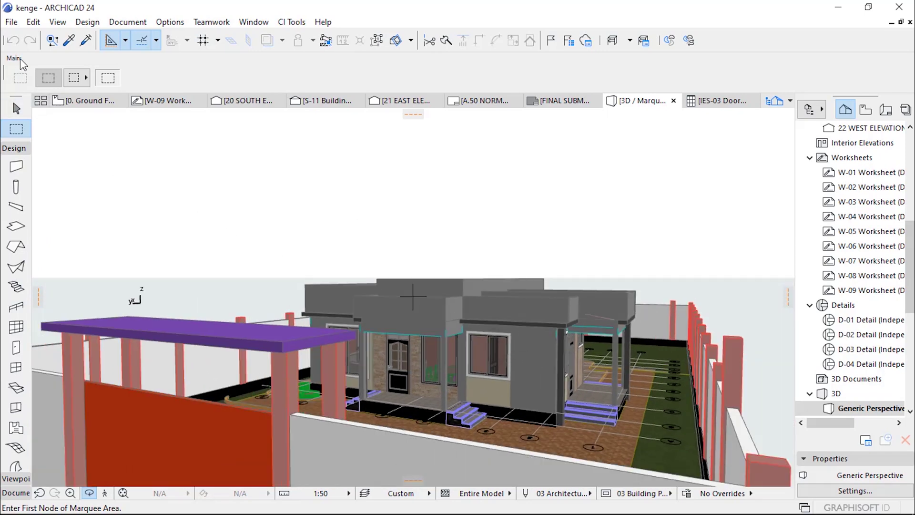
- Open the Document menu to reach the PhotoRendering Settings under Creative Imaging
{"action": "left_click", "coordinate": [129, 22]}
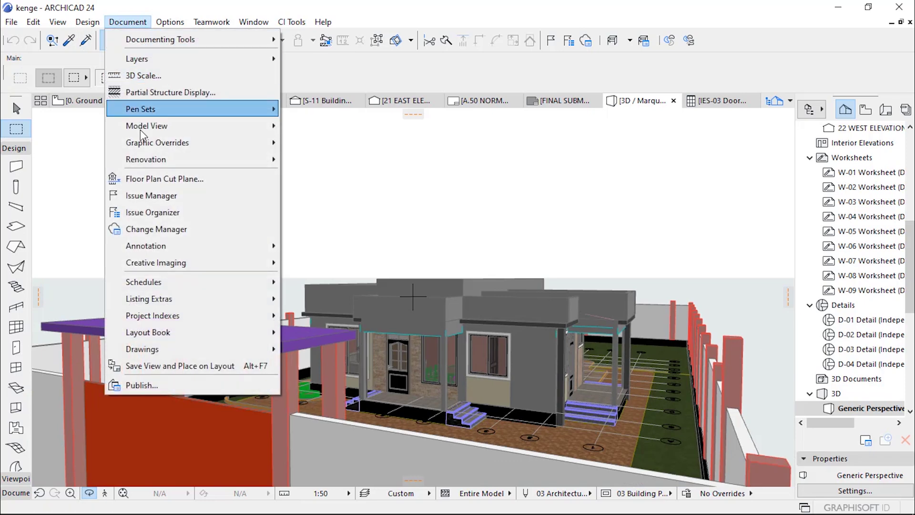
- Open PhotoRendering Settings and set the second quality to Final (Details)
{"action": "mouse_move", "coordinate": [152, 261]}
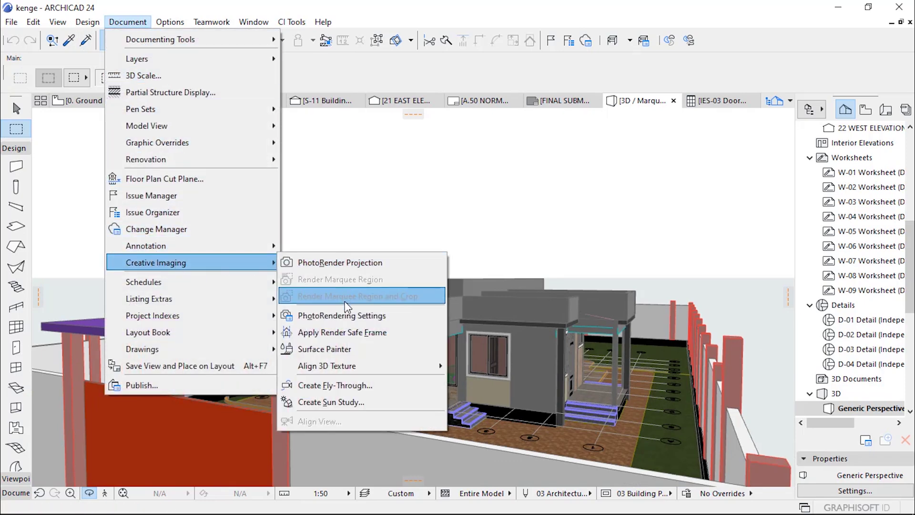
{"action": "left_click", "coordinate": [347, 316]}
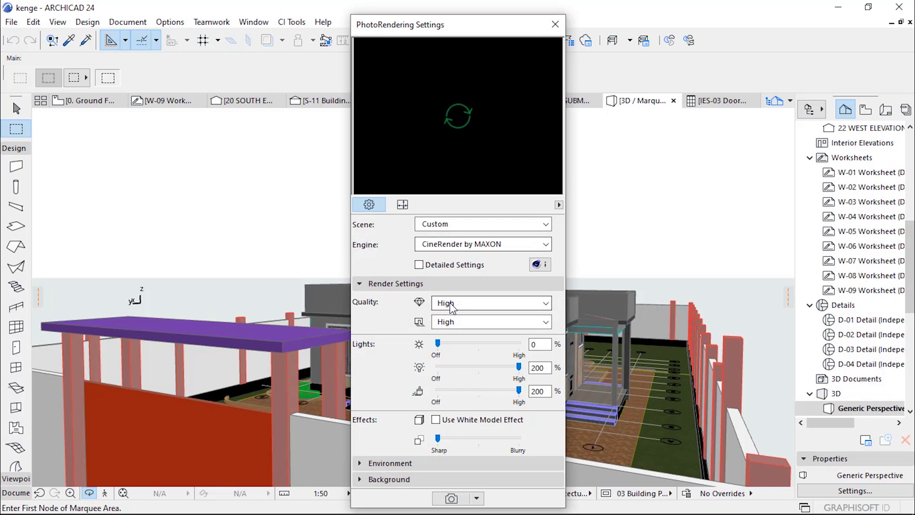
{"action": "left_click", "coordinate": [479, 329]}
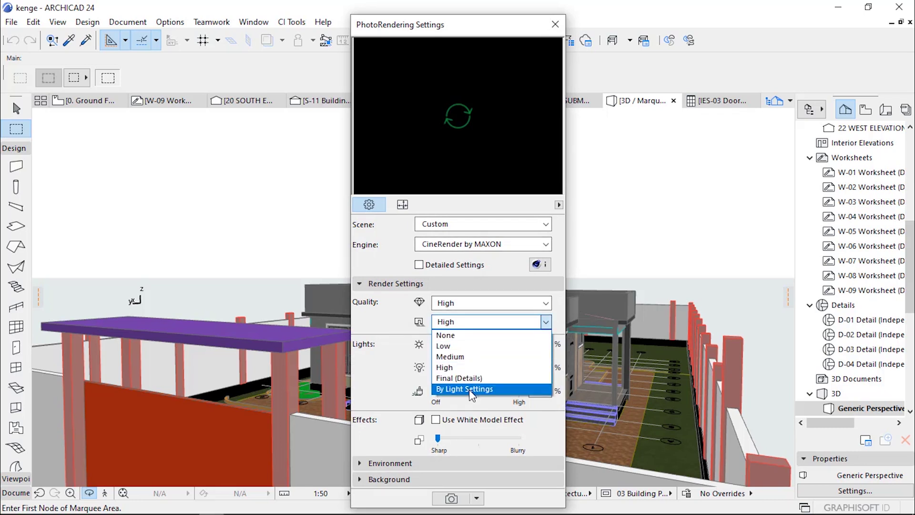
{"action": "left_click", "coordinate": [470, 377]}
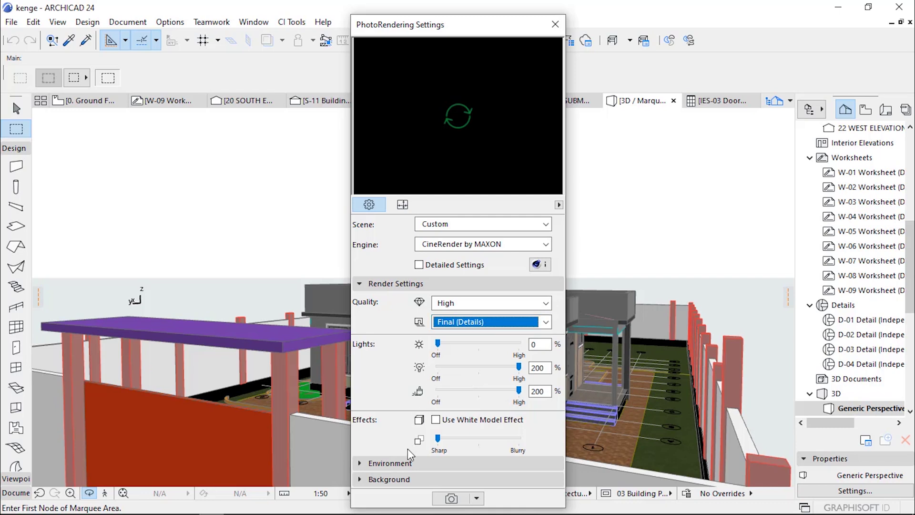
- Set the render environment date to today, 30/05/2021
{"action": "left_click", "coordinate": [405, 467]}
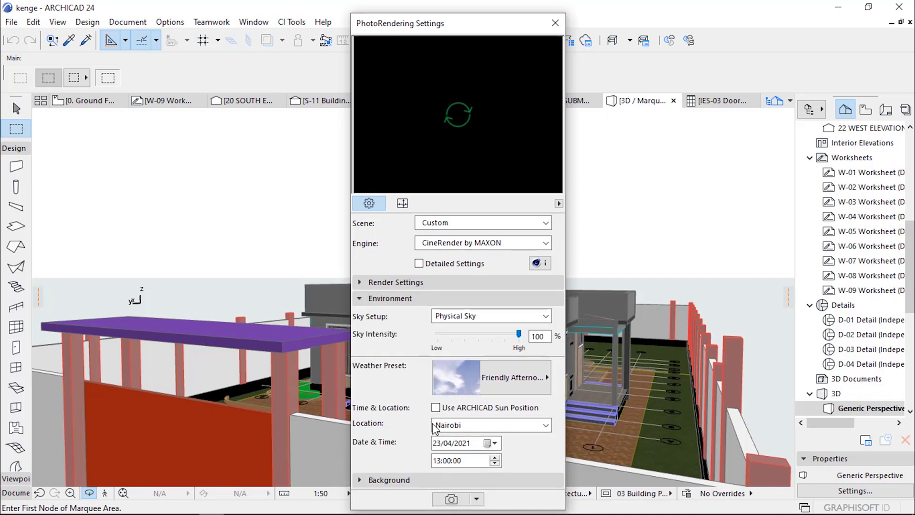
{"action": "left_click", "coordinate": [494, 444]}
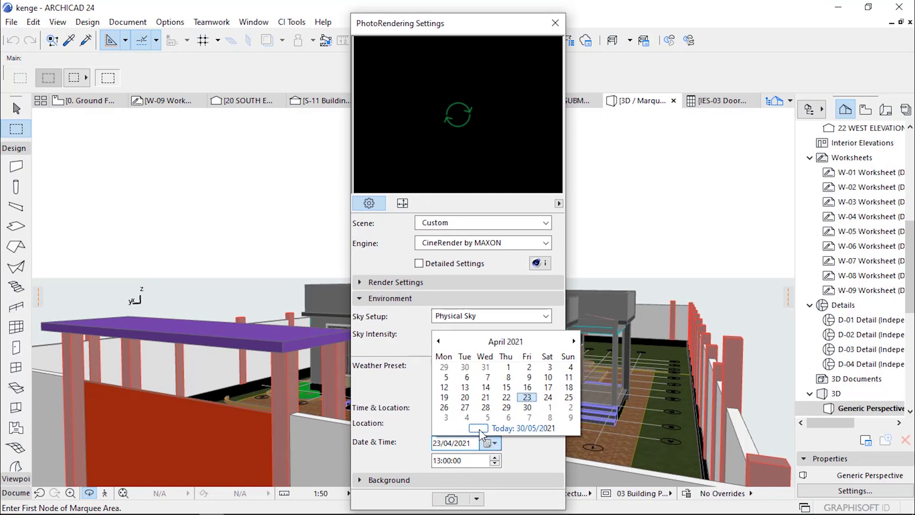
{"action": "left_click", "coordinate": [479, 428]}
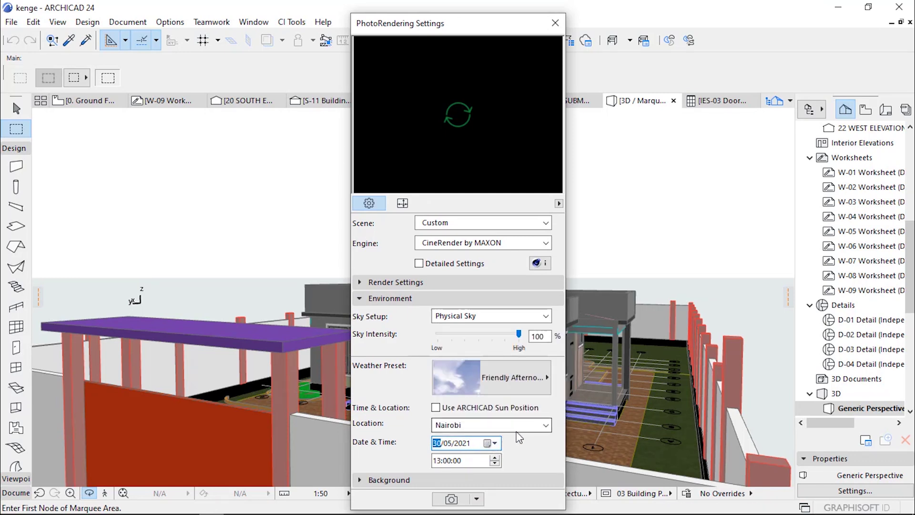
- Start a CineRender photorendering and create a Navigator view folder named 'renderings'
{"action": "left_click", "coordinate": [450, 499]}
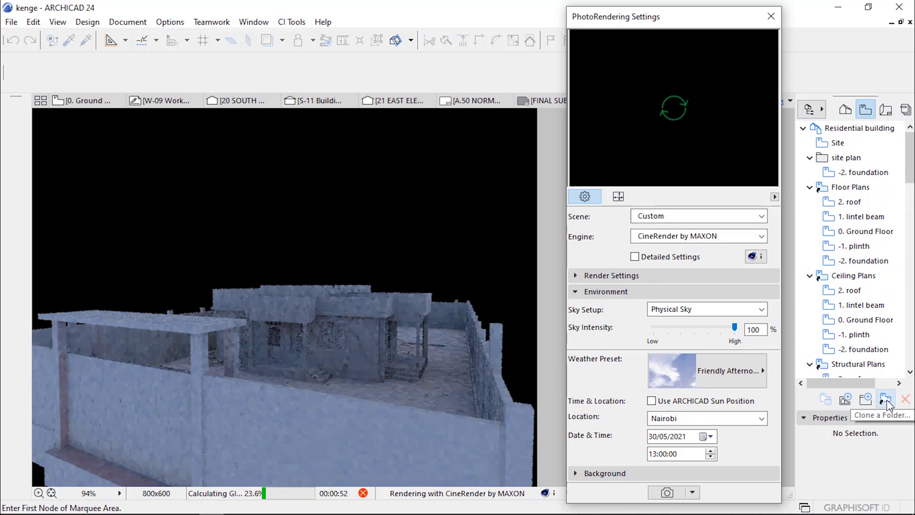
{"action": "left_click", "coordinate": [864, 399]}
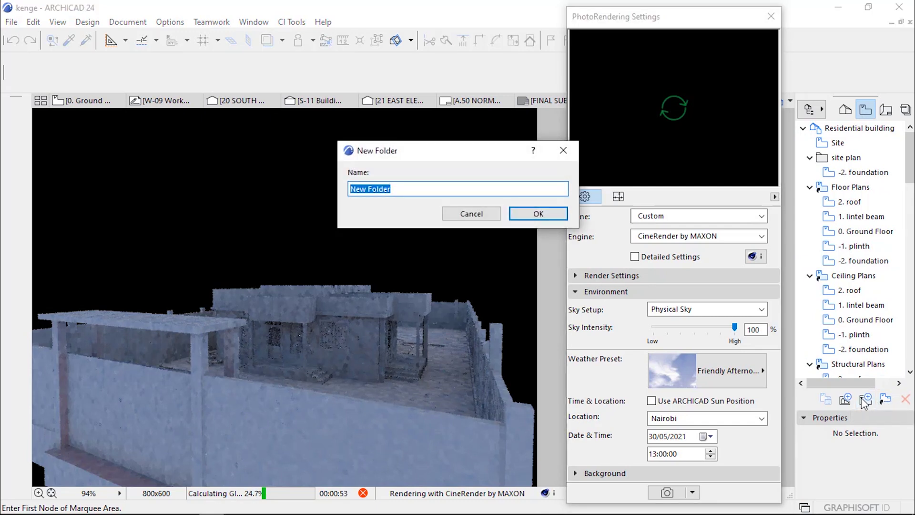
{"action": "type", "text": "renderings"}
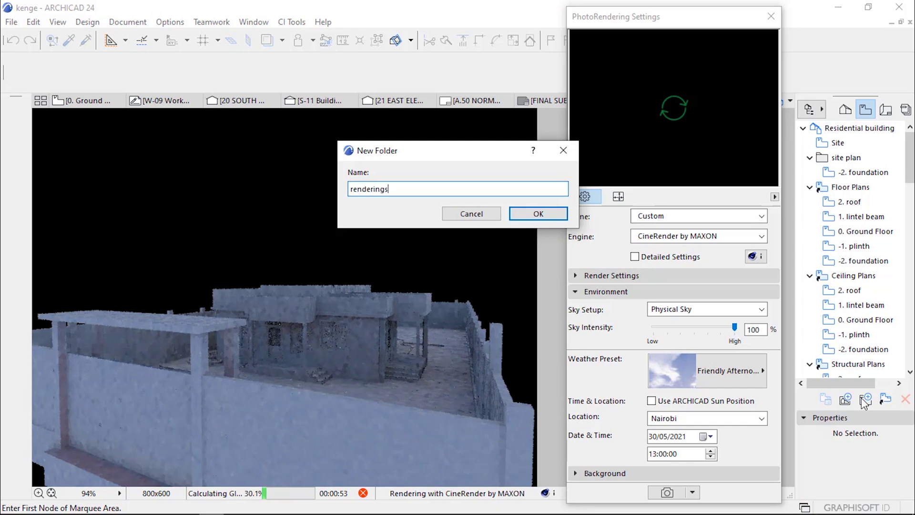
{"action": "left_click", "coordinate": [520, 216]}
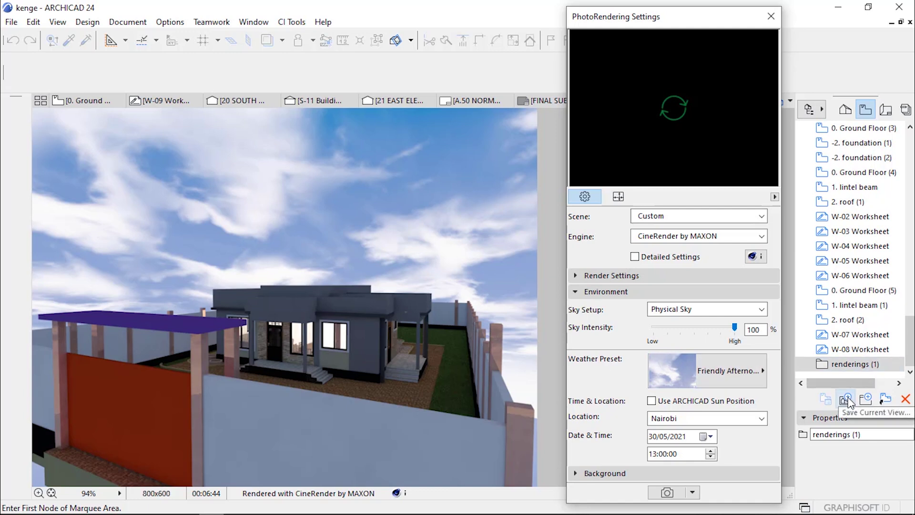
- Select the 'renderings' folder in the View Map once the render finishes
{"action": "left_click", "coordinate": [853, 365]}
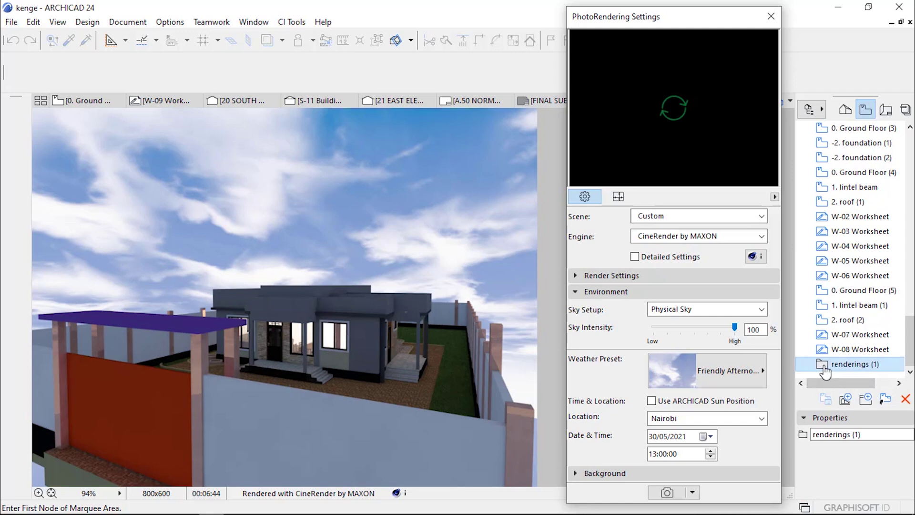
- Save the current 3D view into the renderings folder with the custom name 'bimx model'
{"action": "left_click", "coordinate": [846, 401]}
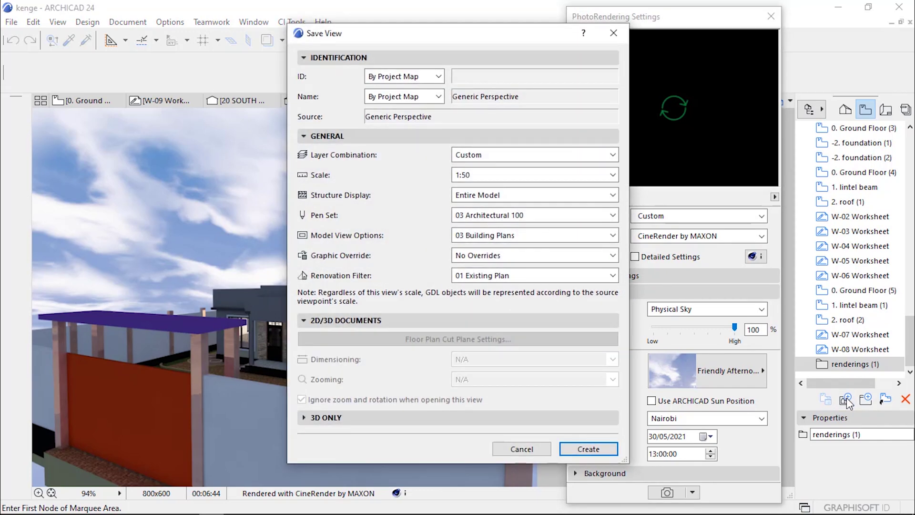
{"action": "left_click", "coordinate": [403, 96]}
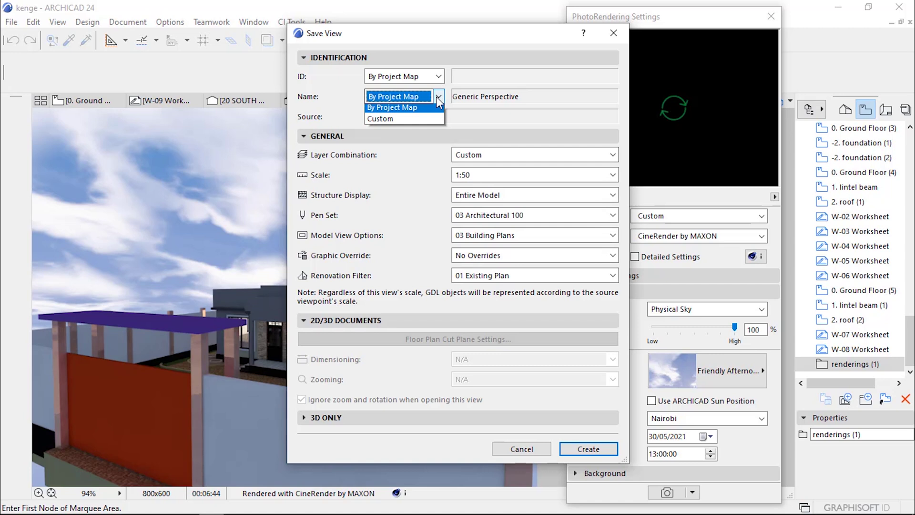
{"action": "left_click", "coordinate": [403, 119]}
{"action": "key", "text": "Tab"}
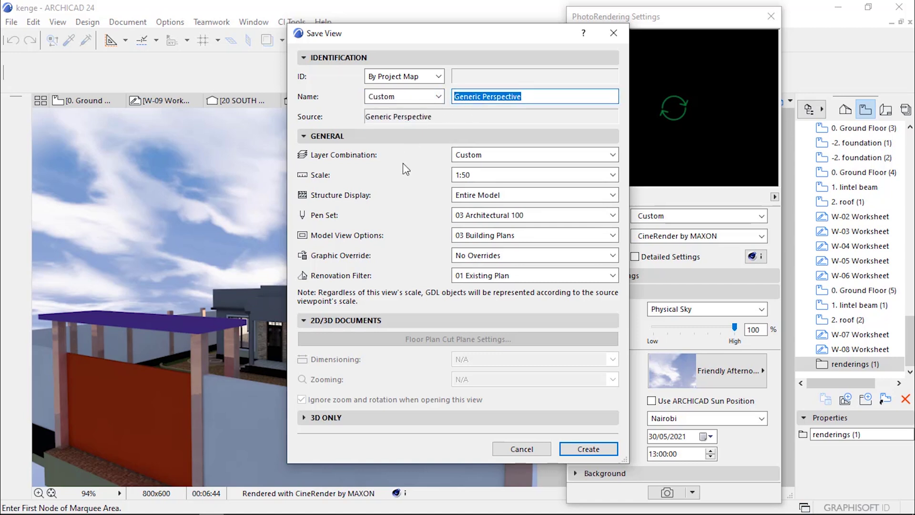
{"action": "type", "text": "bimx m"}
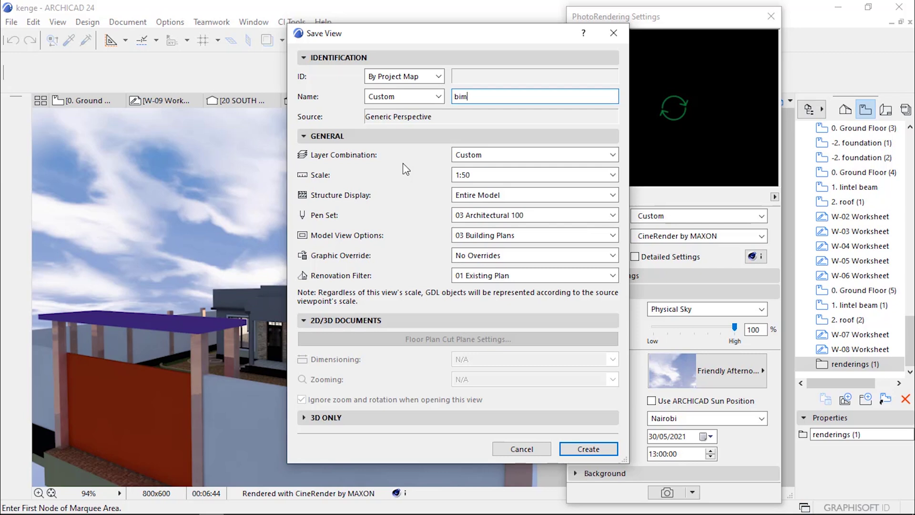
{"action": "type", "text": "odel"}
{"action": "left_click", "coordinate": [588, 449]}
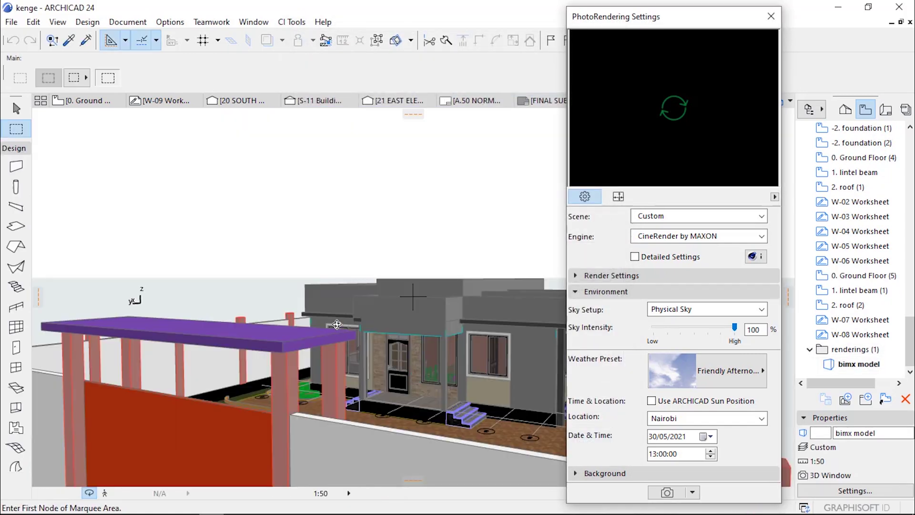
- Close PhotoRendering Settings and show the Organizer's list of publisher sets
{"action": "left_click", "coordinate": [770, 16]}
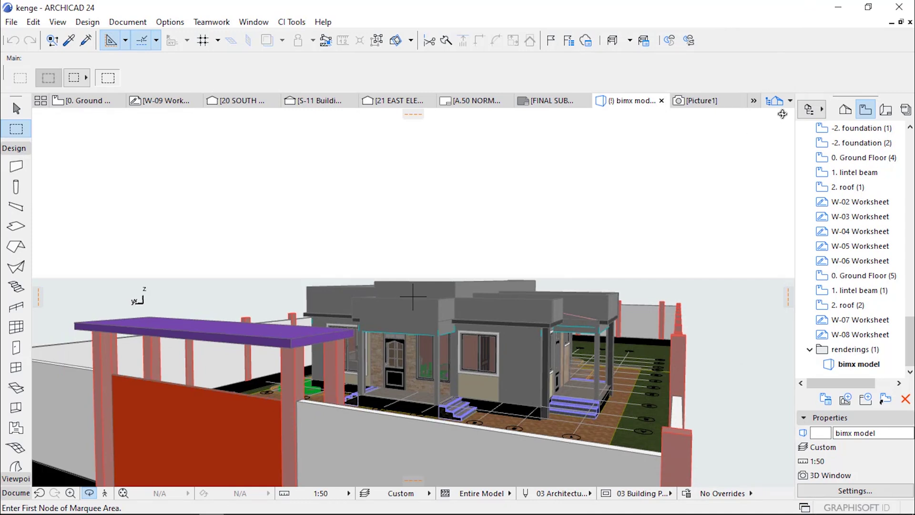
{"action": "left_click", "coordinate": [809, 110]}
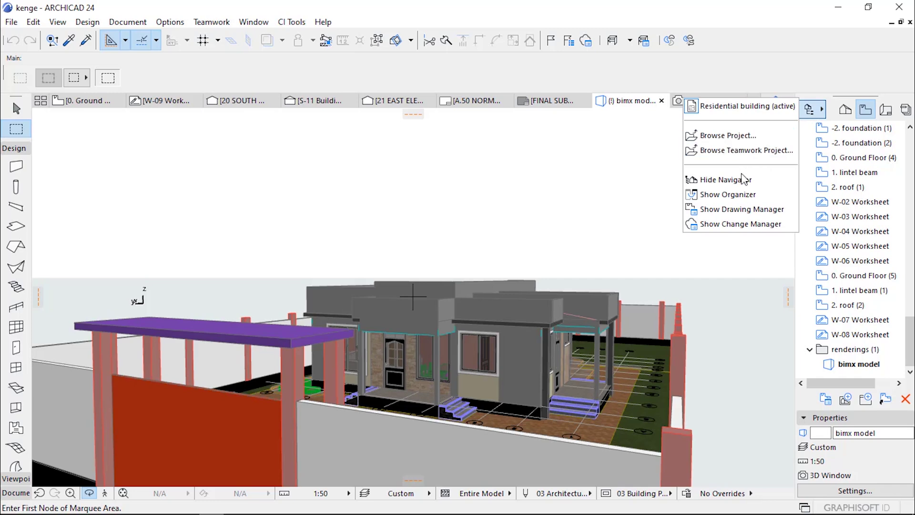
{"action": "left_click", "coordinate": [733, 199]}
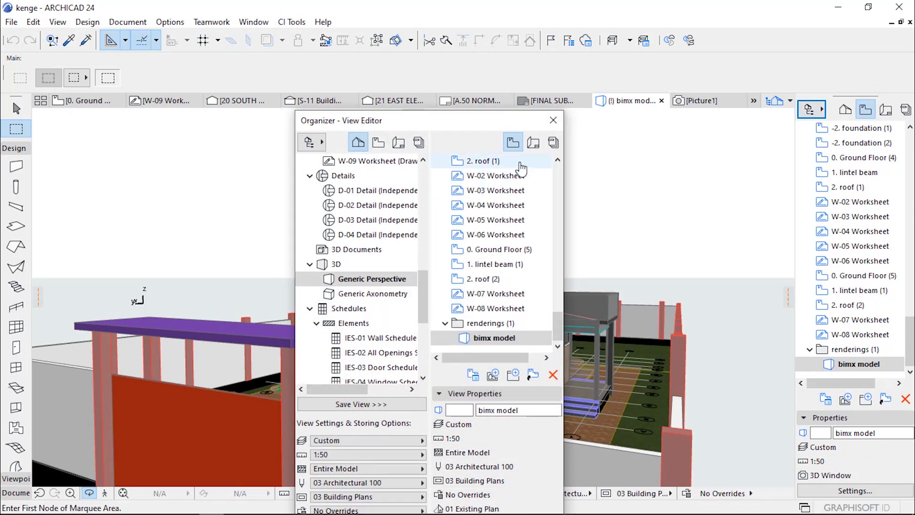
{"action": "left_click", "coordinate": [553, 143]}
{"action": "left_click", "coordinate": [558, 162]}
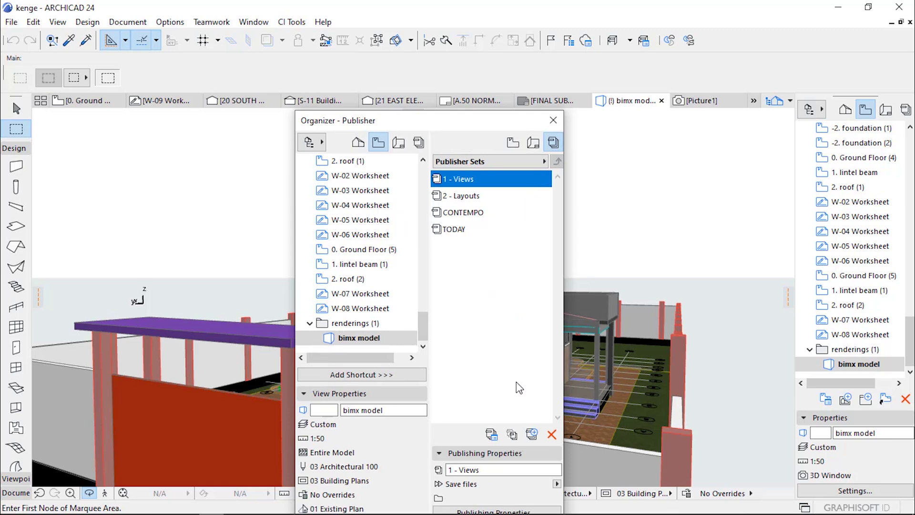
- Create a publisher set named 'modal for demo' and stretch the Organizer to full screen height
{"action": "left_click", "coordinate": [530, 435]}
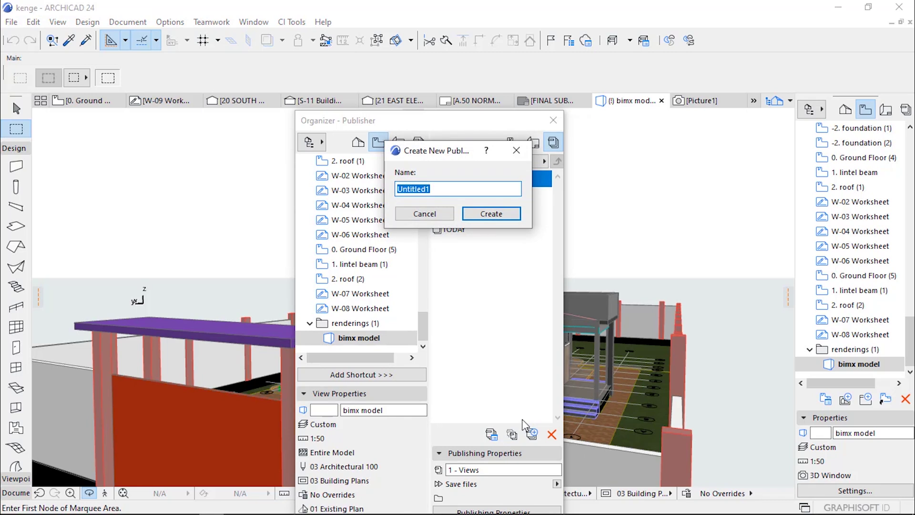
{"action": "type", "text": "modal for demo"}
{"action": "left_click", "coordinate": [490, 214]}
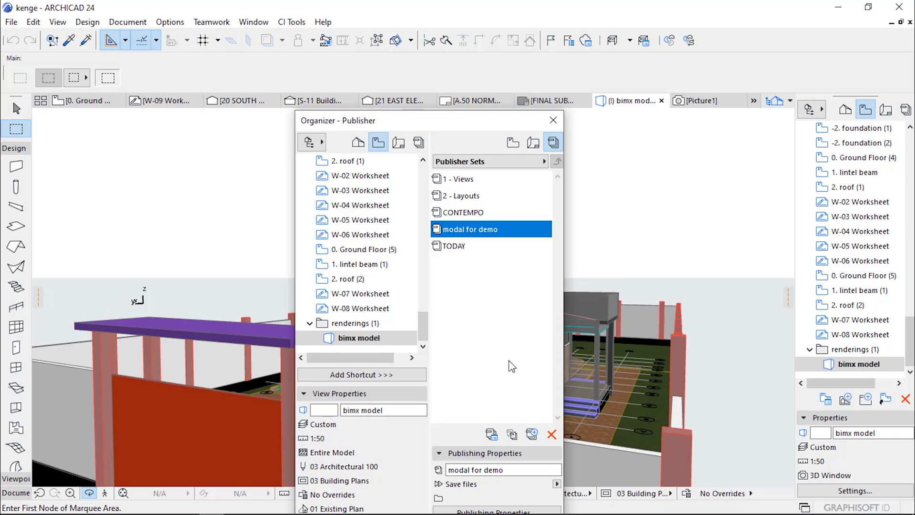
{"action": "left_click_drag", "start_coordinate": [425, 123], "coordinate": [423, 2]}
- Make 'modal for demo' publish as a single file with Info Set set to None
{"action": "left_click", "coordinate": [503, 411]}
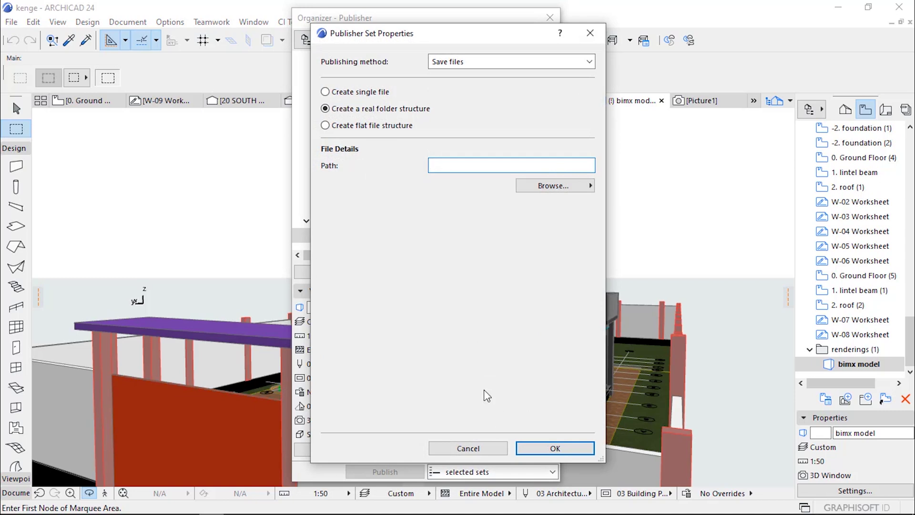
{"action": "left_click", "coordinate": [325, 92]}
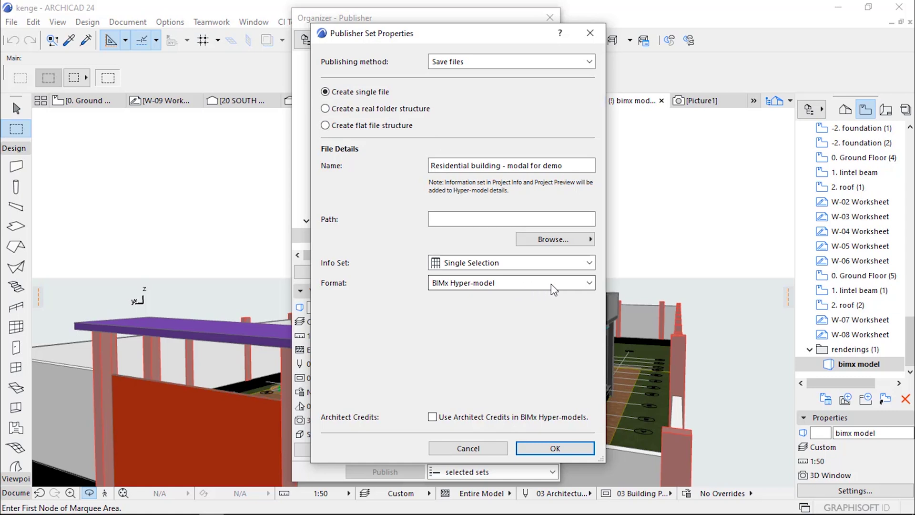
{"action": "left_click", "coordinate": [587, 262]}
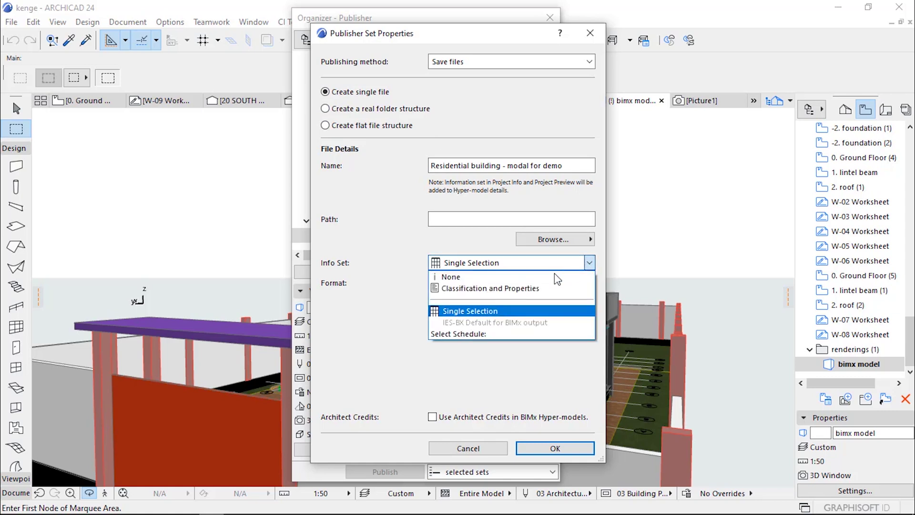
{"action": "left_click", "coordinate": [499, 278]}
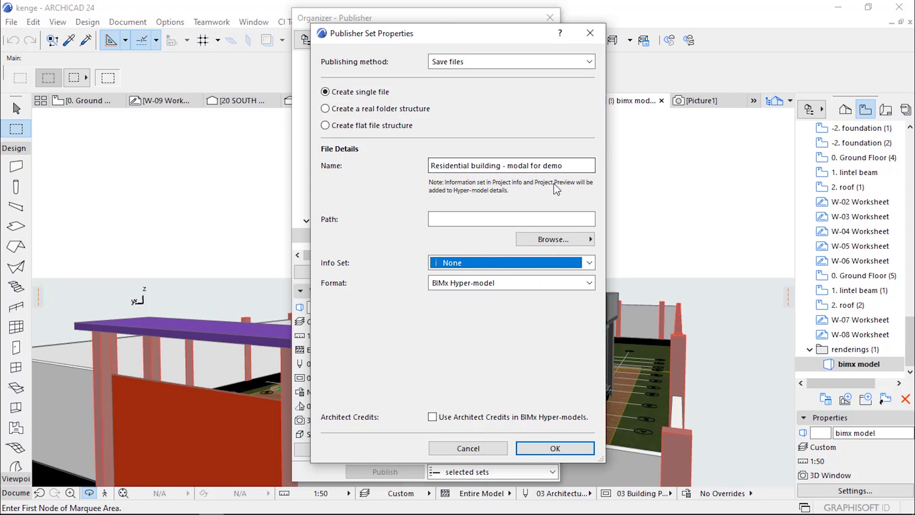
- Set the publish path to the Desktop folder on the local file system
{"action": "left_click", "coordinate": [576, 240]}
{"action": "left_click", "coordinate": [629, 239]}
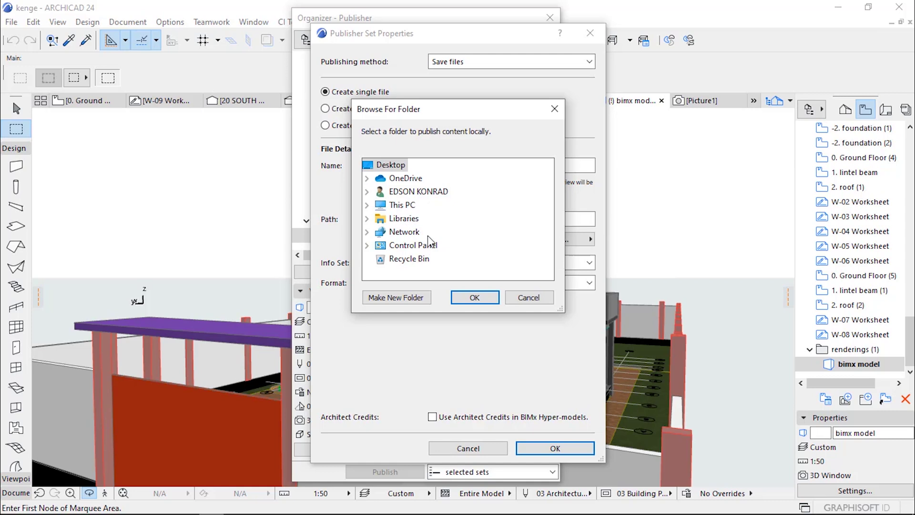
{"action": "double_click", "coordinate": [407, 205]}
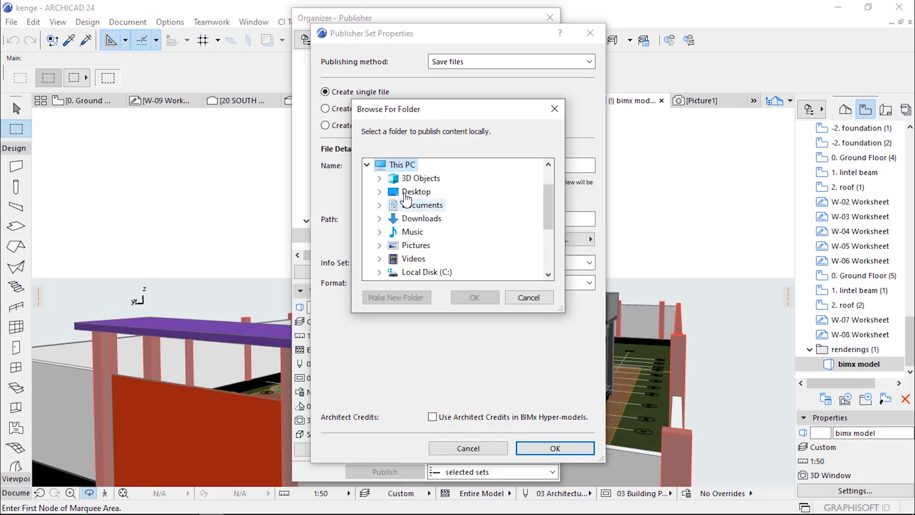
{"action": "left_click", "coordinate": [411, 193]}
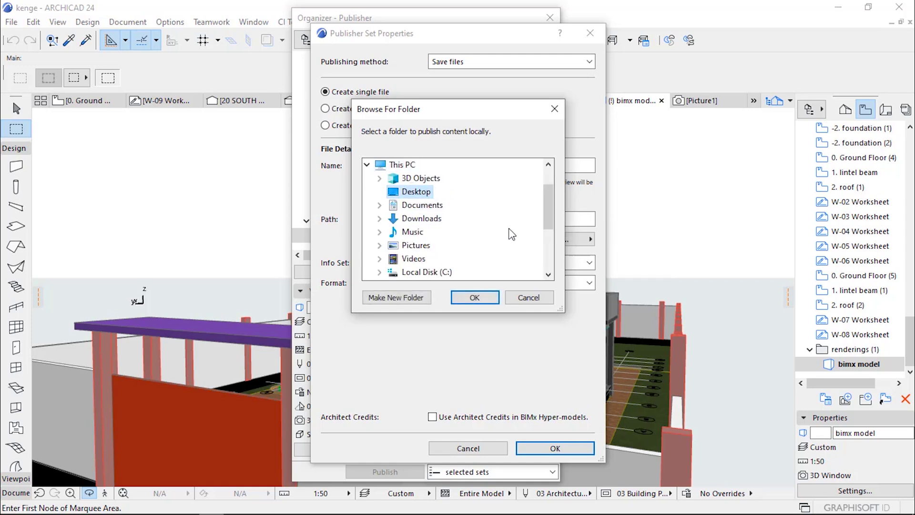
{"action": "left_click", "coordinate": [473, 299]}
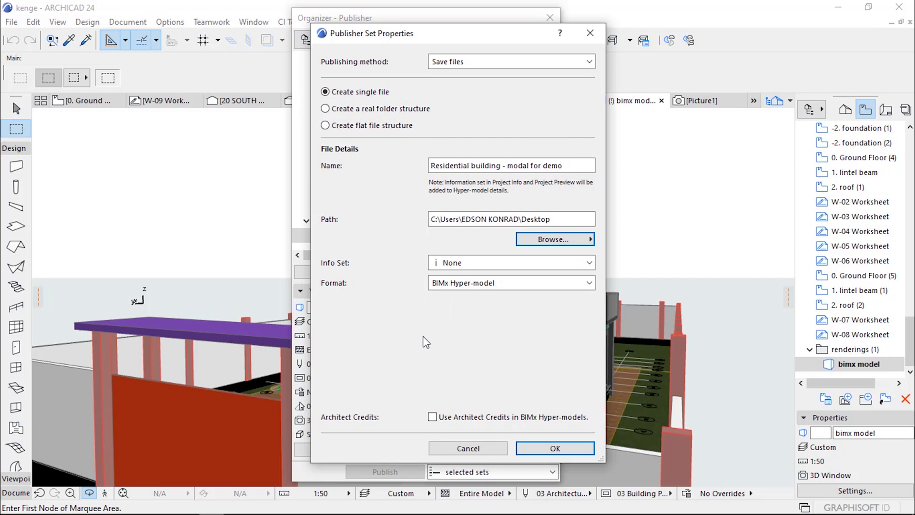
- Add the 'bimx model' view to 'modal for demo' and accept the default BIMx export options
{"action": "left_click", "coordinate": [572, 450]}
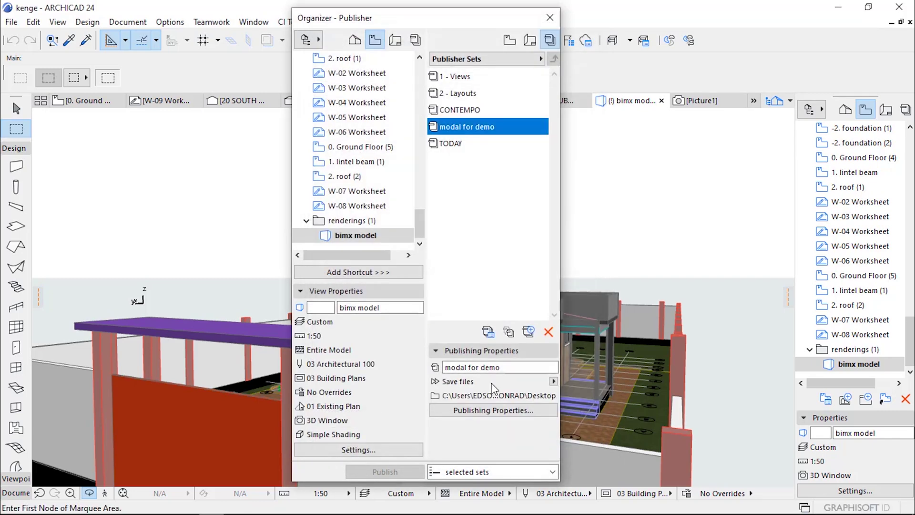
{"action": "double_click", "coordinate": [466, 131]}
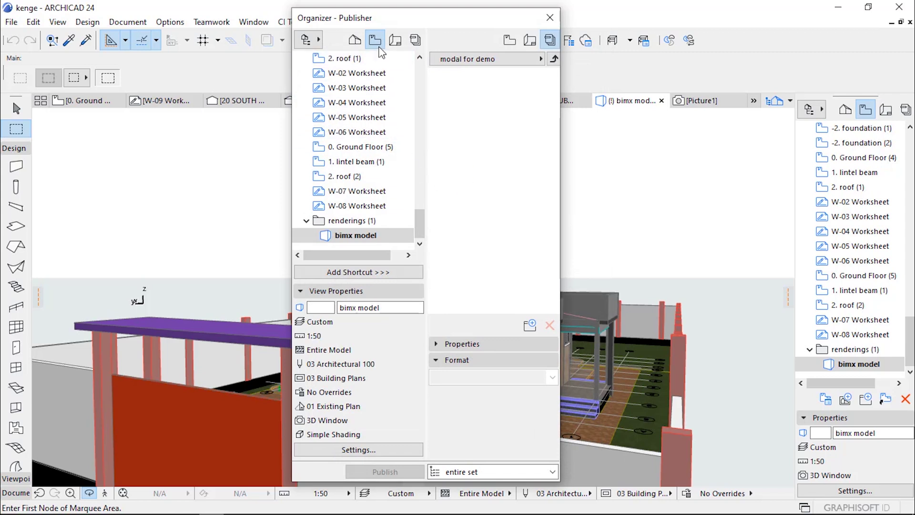
{"action": "left_click", "coordinate": [352, 235]}
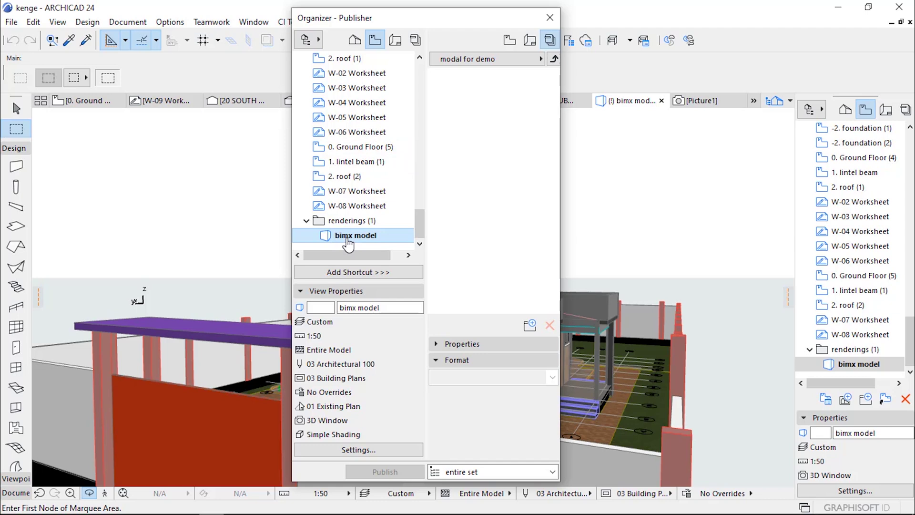
{"action": "left_click_drag", "start_coordinate": [347, 244], "coordinate": [481, 164]}
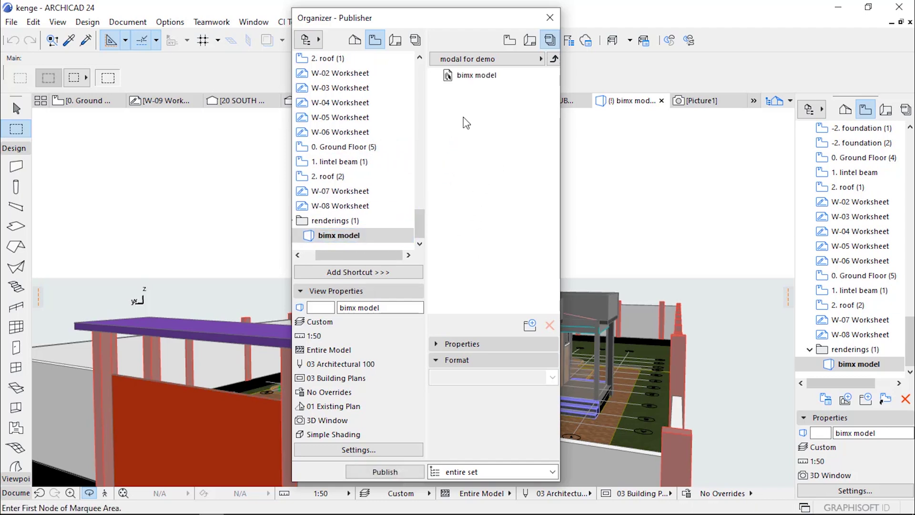
{"action": "left_click", "coordinate": [471, 79]}
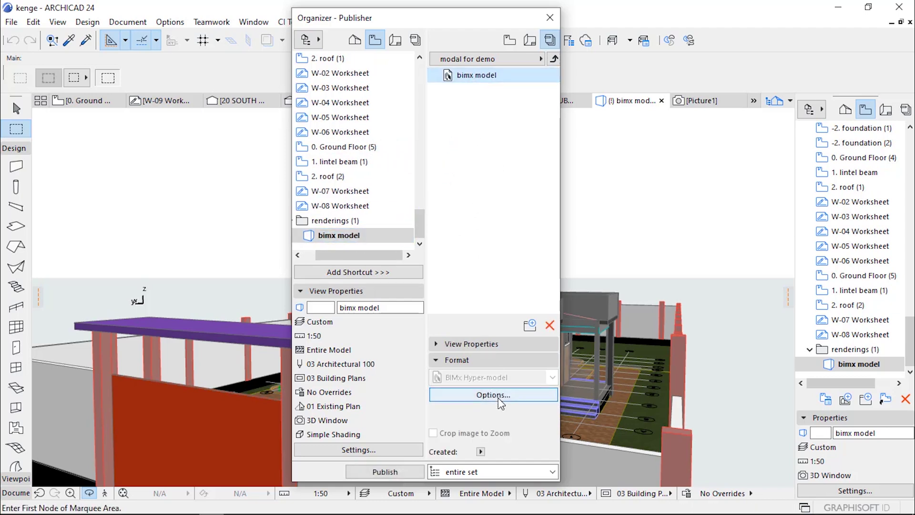
{"action": "left_click", "coordinate": [499, 397]}
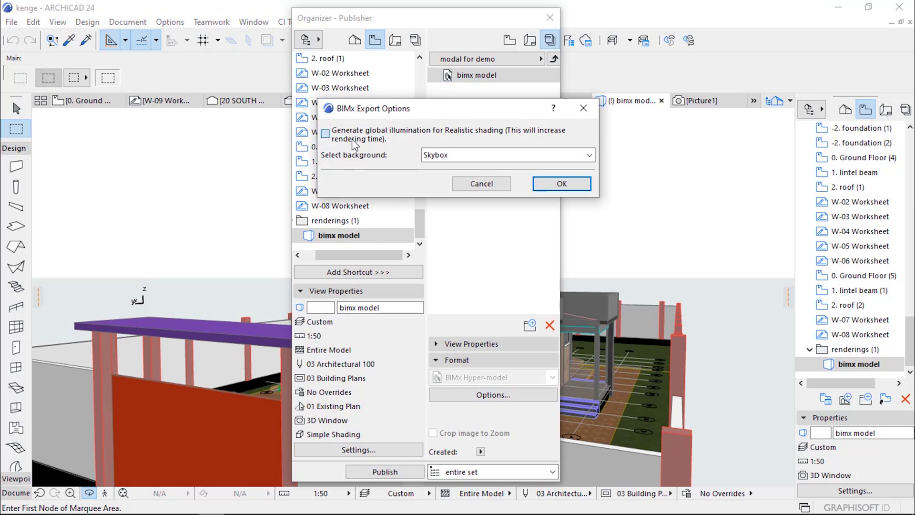
{"action": "left_click", "coordinate": [566, 184]}
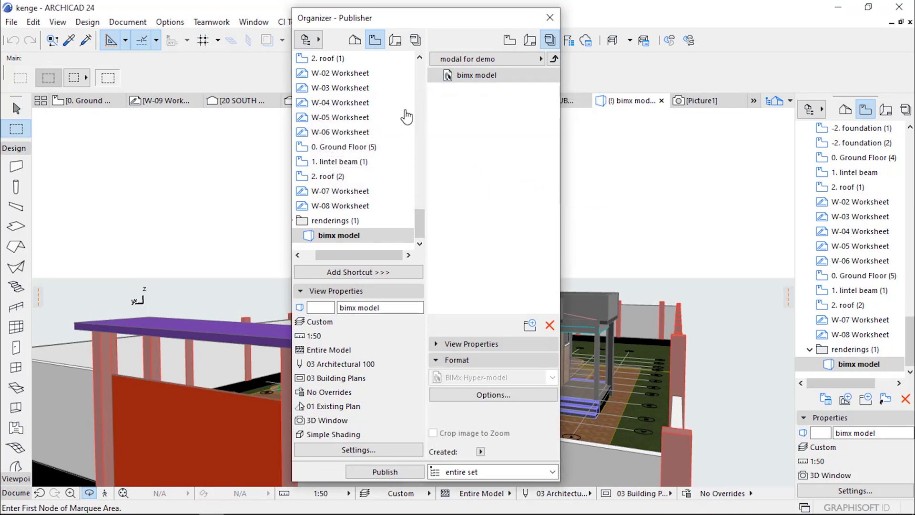
- Switch the Organizer's left pane to the Layout Book and scroll through the layouts
{"action": "left_click", "coordinate": [394, 41]}
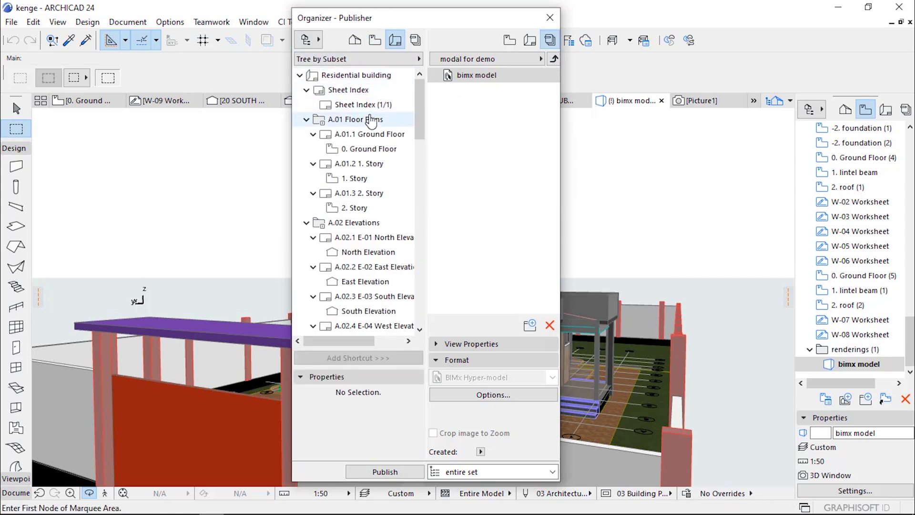
{"action": "scroll", "coordinate": [379, 151], "scroll_direction": "down", "scroll_amount": 2}
{"action": "scroll", "coordinate": [382, 153], "scroll_direction": "down", "scroll_amount": 2}
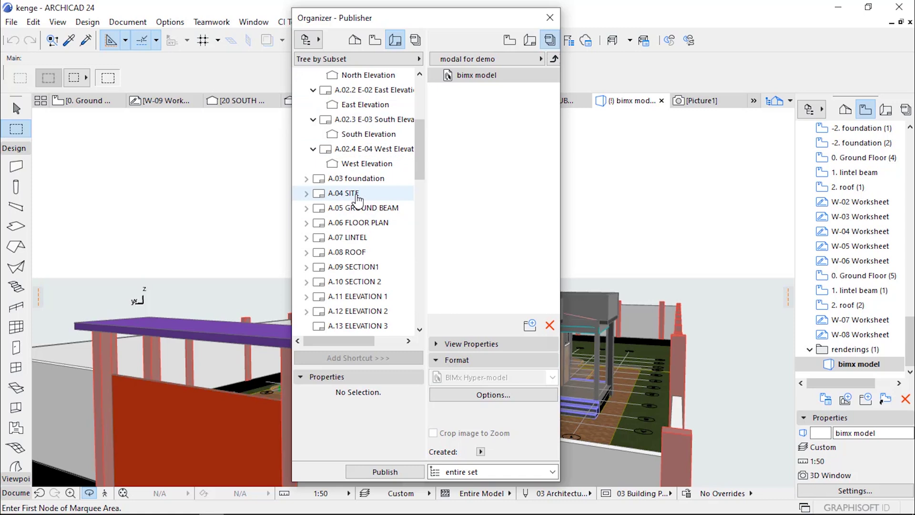
{"action": "scroll", "coordinate": [358, 198], "scroll_direction": "down", "scroll_amount": 1}
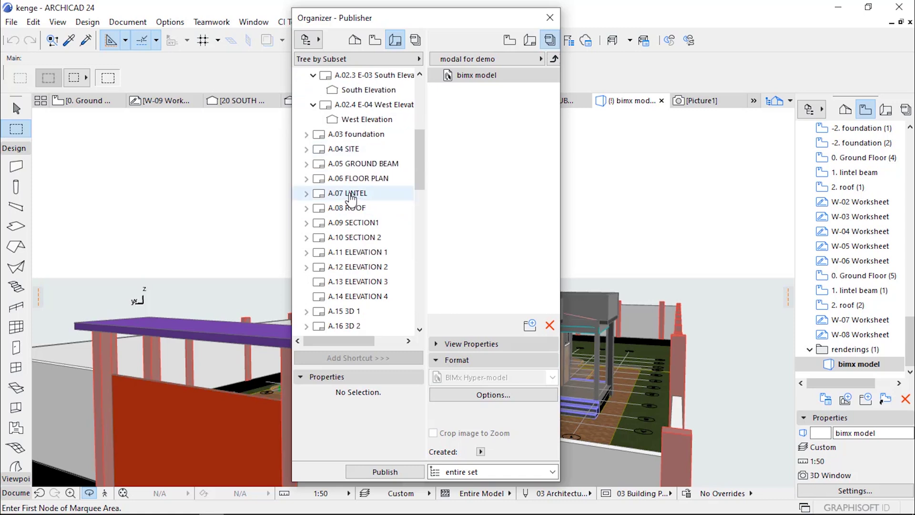
{"action": "scroll", "coordinate": [368, 196], "scroll_direction": "down", "scroll_amount": 1}
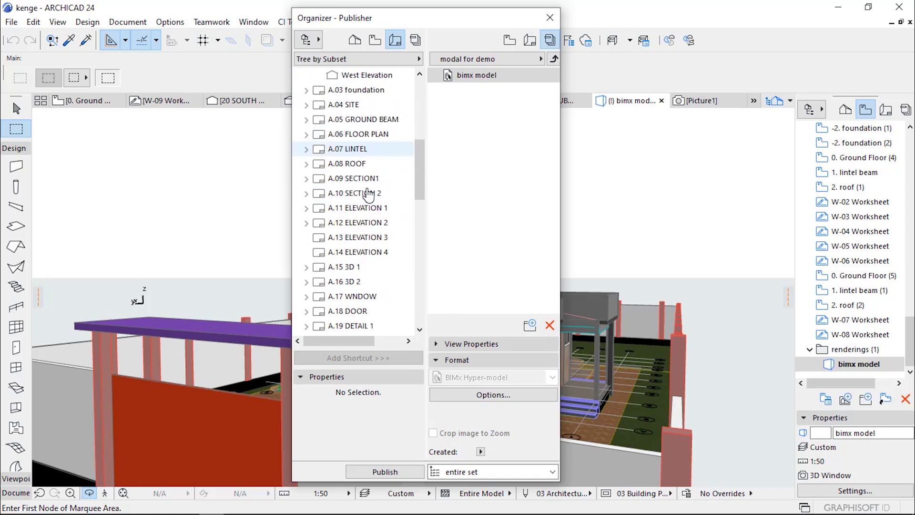
{"action": "scroll", "coordinate": [369, 196], "scroll_direction": "down", "scroll_amount": 2}
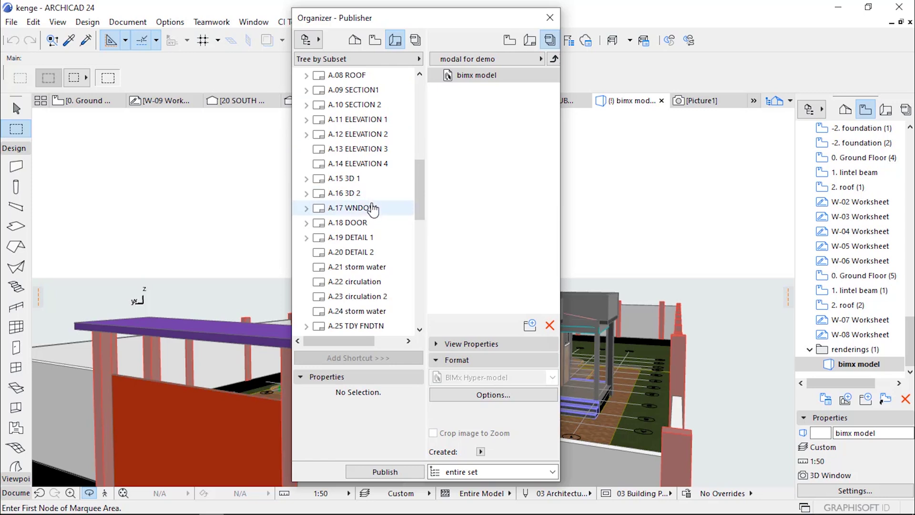
{"action": "scroll", "coordinate": [376, 215], "scroll_direction": "down", "scroll_amount": 1}
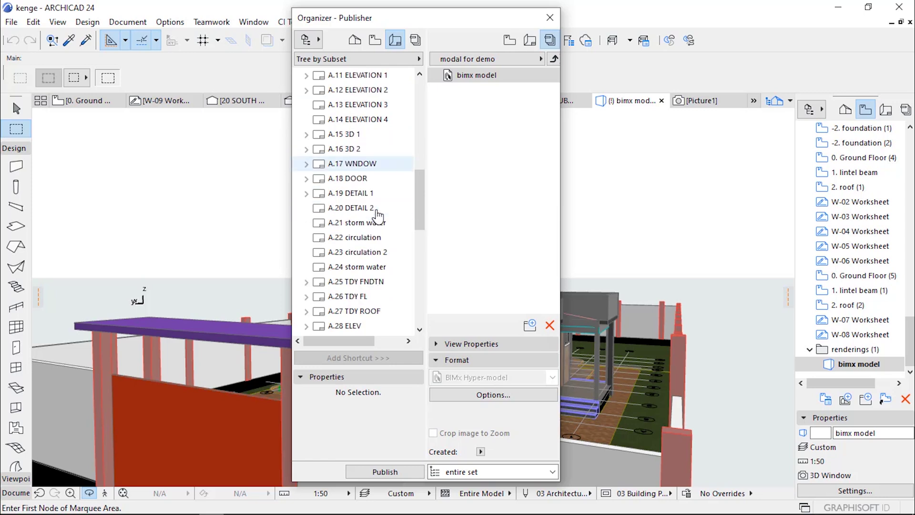
{"action": "scroll", "coordinate": [378, 215], "scroll_direction": "down", "scroll_amount": 4}
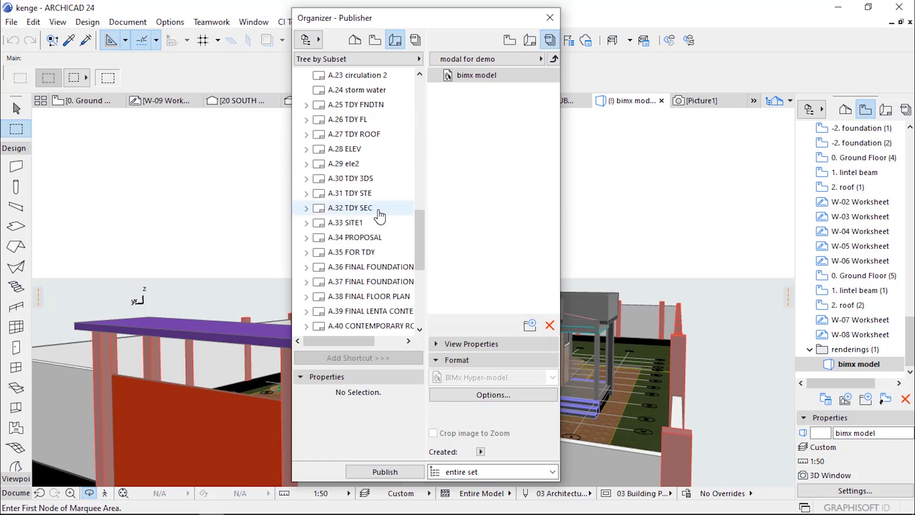
- Select the A.25 TDY FNDTN layout and scroll down to A.50 NORMAL ELEVATIONS 2
{"action": "left_click", "coordinate": [306, 105]}
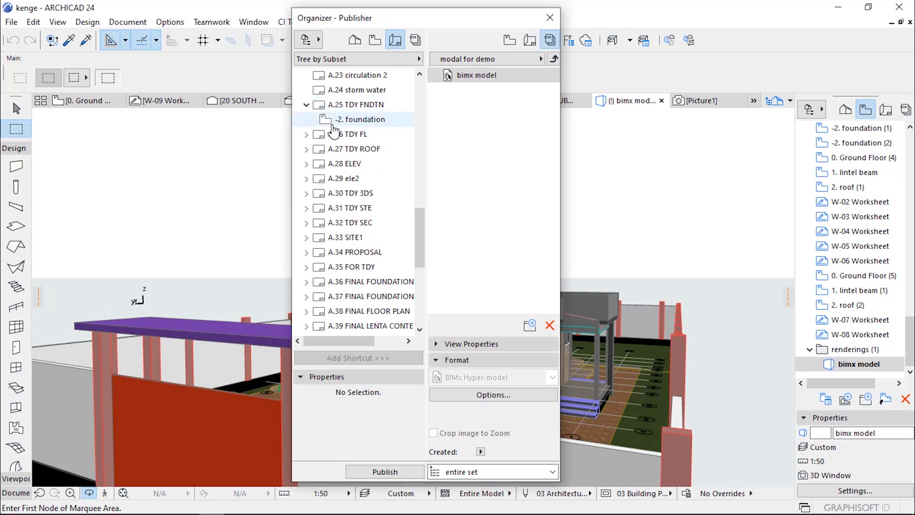
{"action": "left_click", "coordinate": [306, 105]}
{"action": "left_click", "coordinate": [358, 108]}
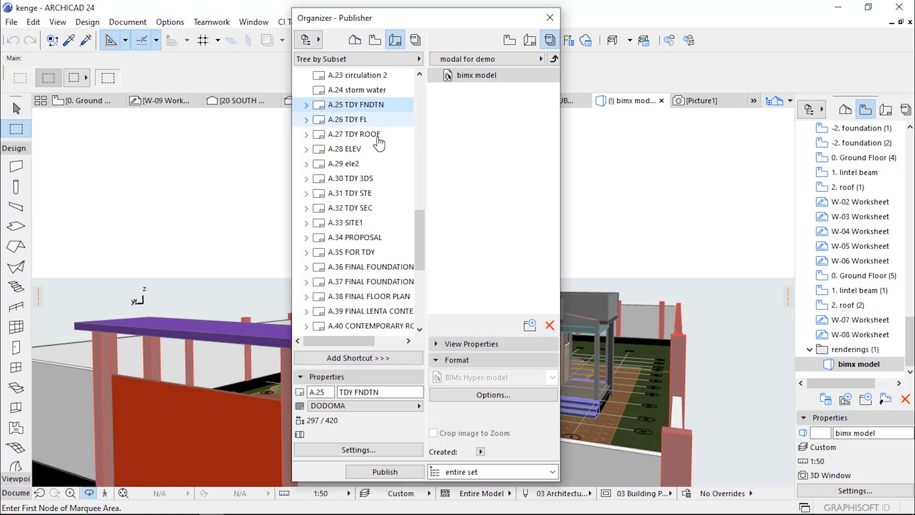
{"action": "scroll", "coordinate": [378, 180], "scroll_direction": "down", "scroll_amount": 2}
{"action": "scroll", "coordinate": [391, 195], "scroll_direction": "down", "scroll_amount": 1}
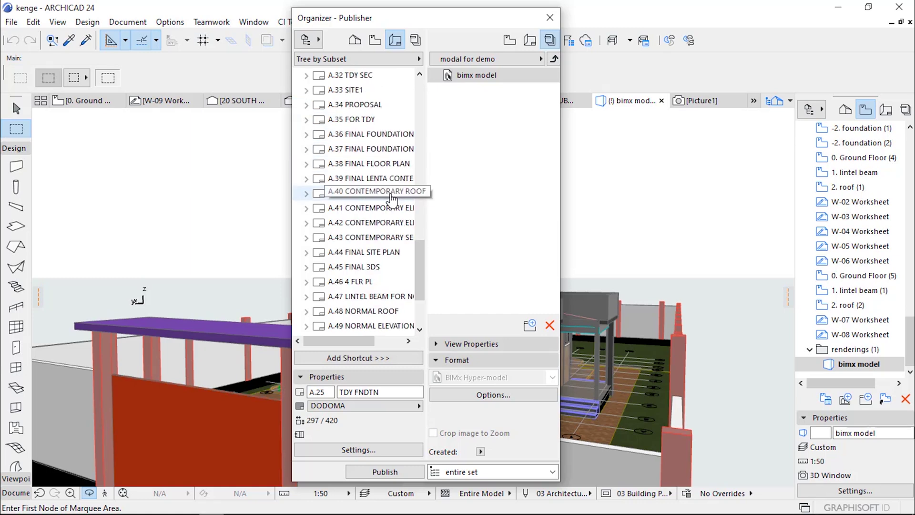
{"action": "scroll", "coordinate": [391, 205], "scroll_direction": "down", "scroll_amount": 2}
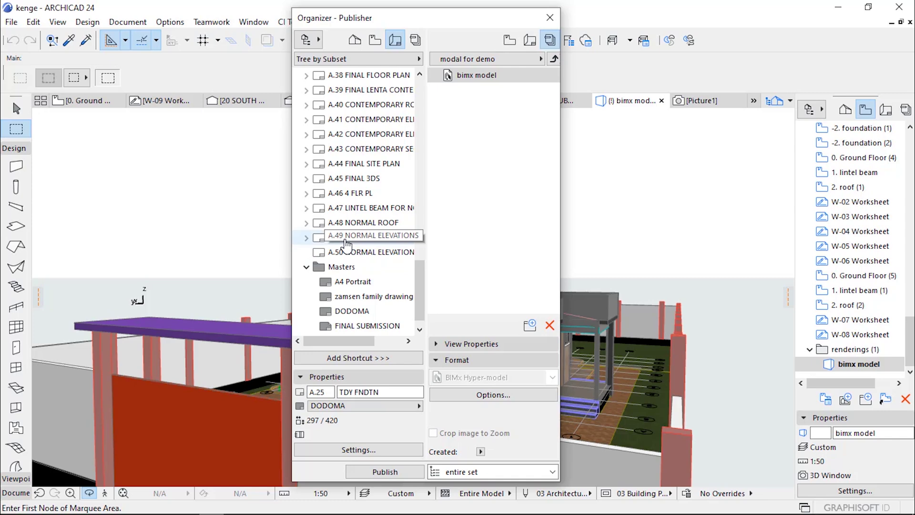
- Add layouts A.38–A.49 to the 'modal for demo' publisher set and publish it
{"action": "left_click", "coordinate": [347, 244], "text": "shift"}
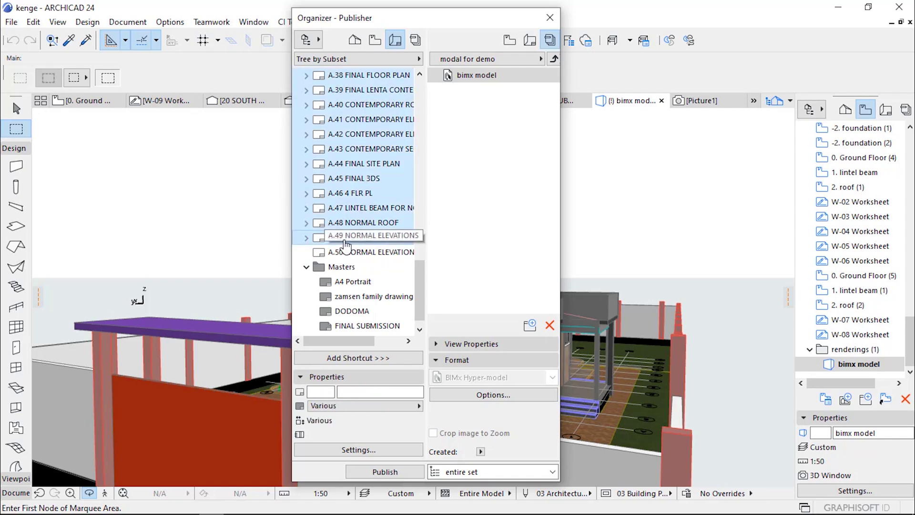
{"action": "left_click_drag", "start_coordinate": [347, 244], "coordinate": [519, 308]}
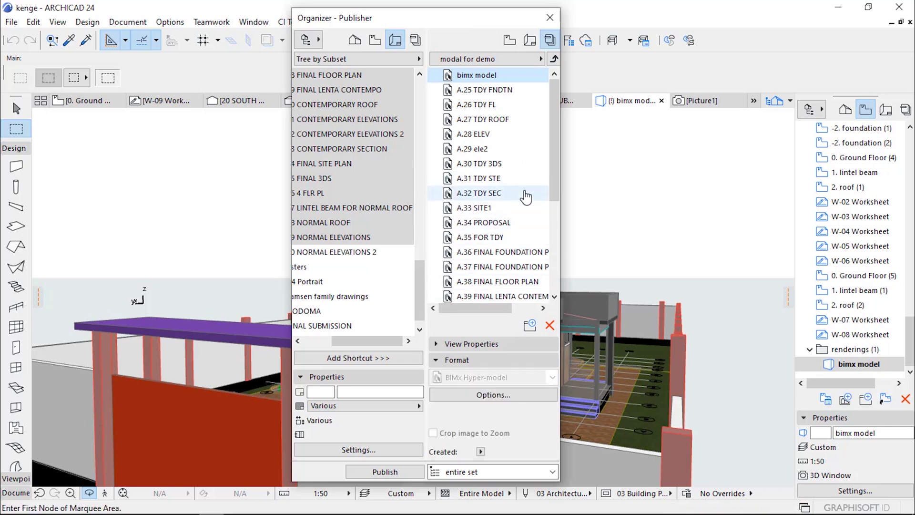
{"action": "scroll", "coordinate": [515, 192], "scroll_direction": "down", "scroll_amount": 4}
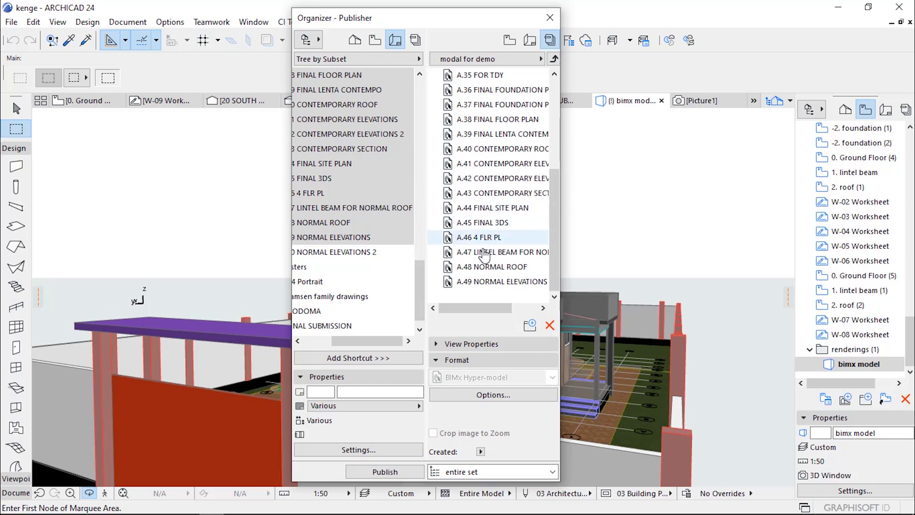
{"action": "left_click", "coordinate": [386, 472]}
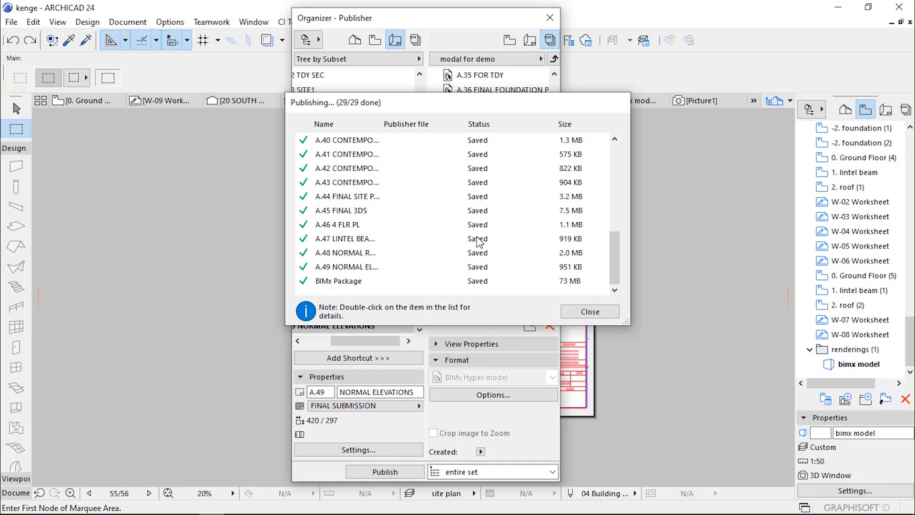
- Dismiss the finished publishing report, close the Organizer, and minimise ARCHICAD to the desktop
{"action": "left_click", "coordinate": [590, 312]}
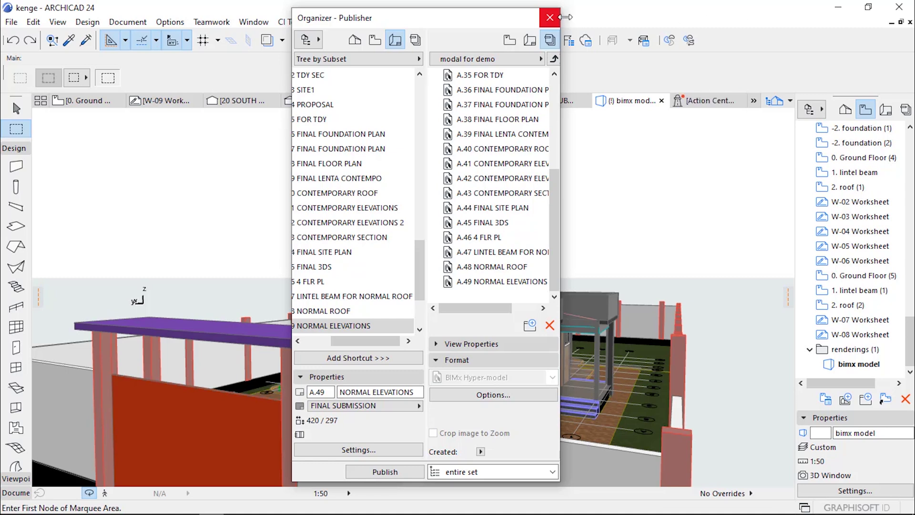
{"action": "left_click", "coordinate": [549, 19]}
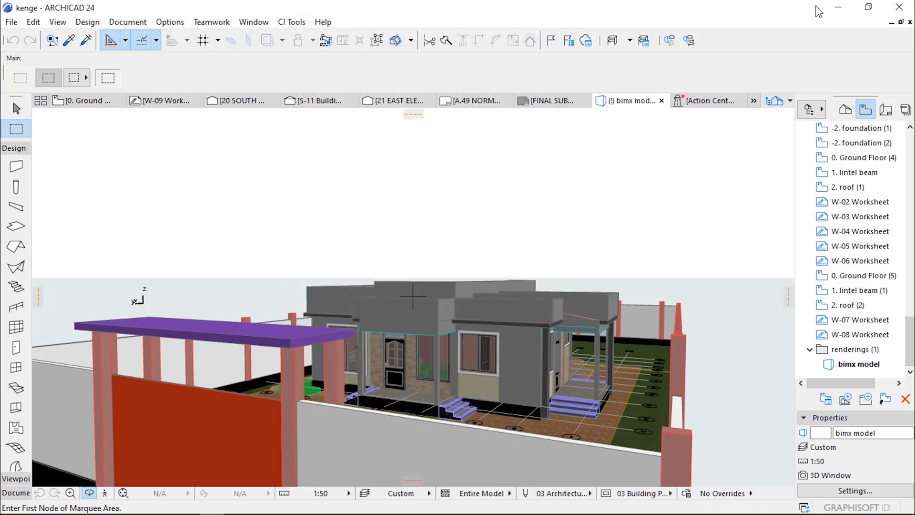
{"action": "left_click", "coordinate": [838, 6]}
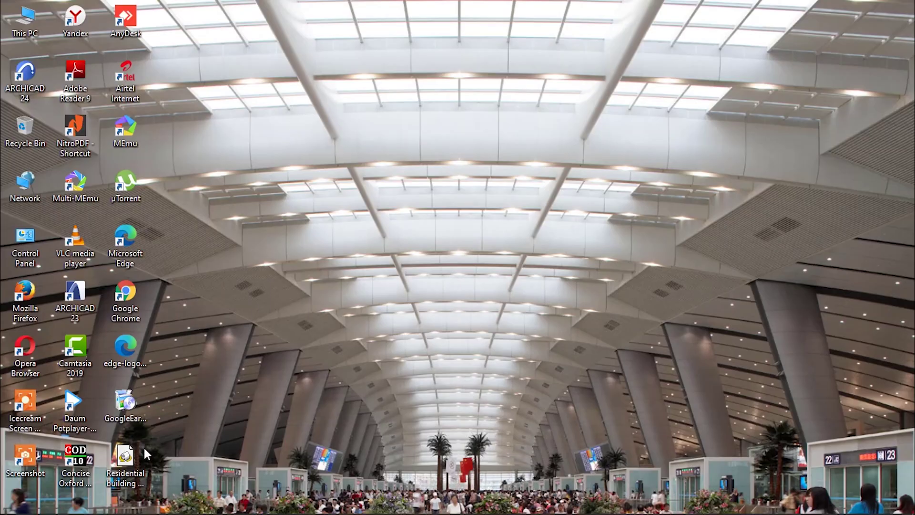
- Open the 'Residential building - modal for demo' BIMx file from the desktop in BIMx Desktop Viewer
{"action": "left_click", "coordinate": [125, 458]}
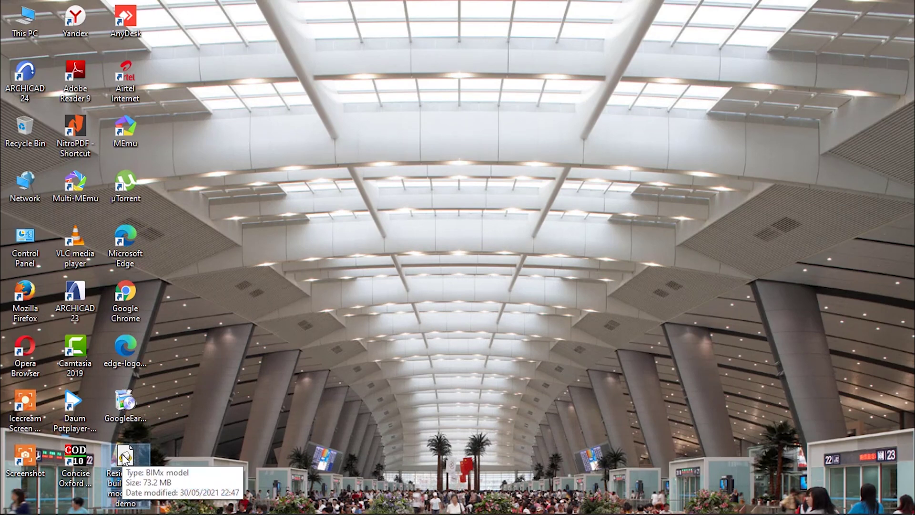
{"action": "double_click", "coordinate": [124, 459]}
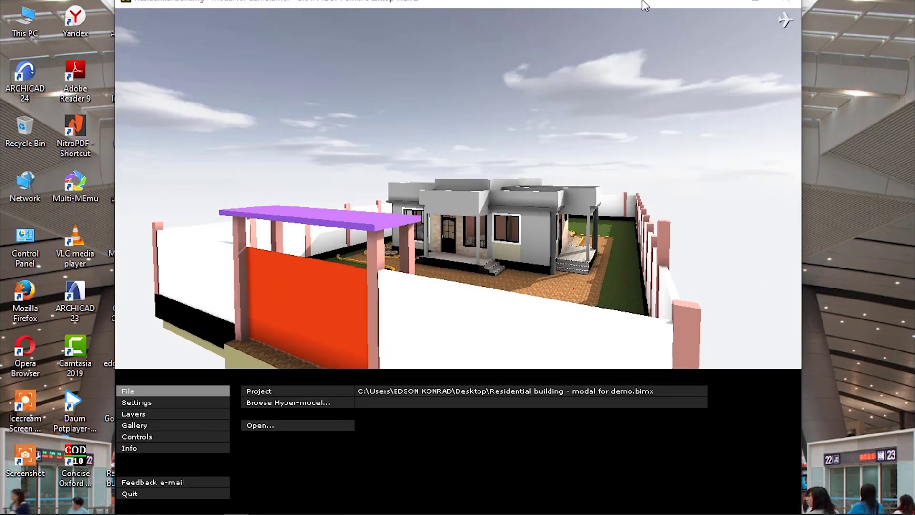
- Maximise the BIMx viewer window and close the File panel to show the full 3D view
{"action": "left_click_drag", "start_coordinate": [617, 6], "coordinate": [612, 20]}
{"action": "left_click", "coordinate": [753, 17]}
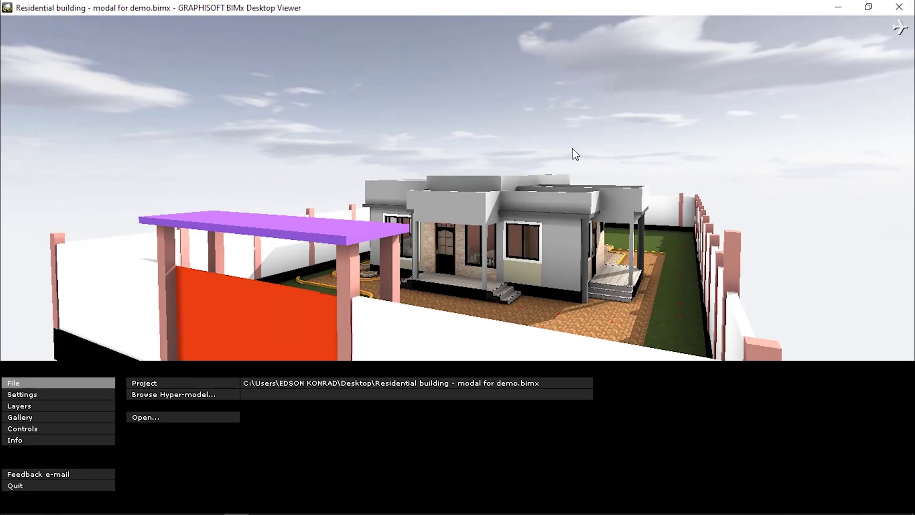
{"action": "left_click", "coordinate": [573, 148]}
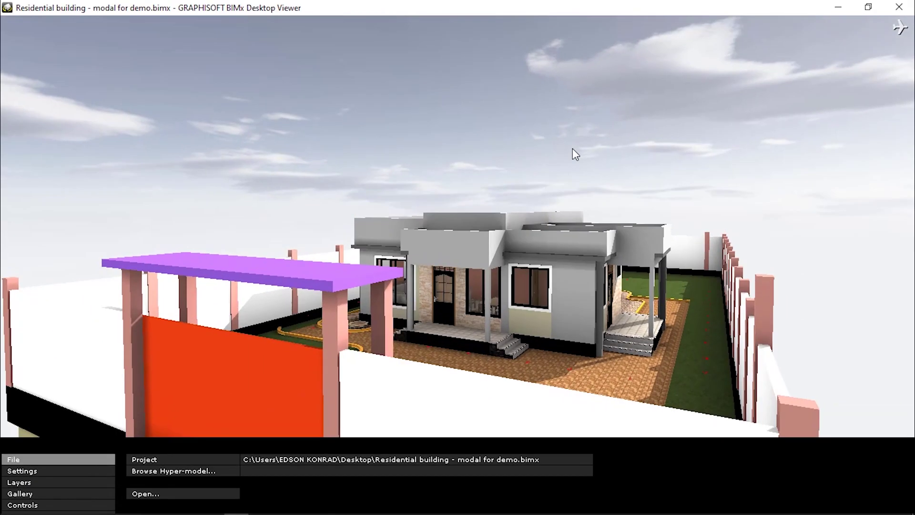
- Fly the camera forward toward the house
{"action": "key", "text": "Up"}
{"action": "key", "text": "Right"}
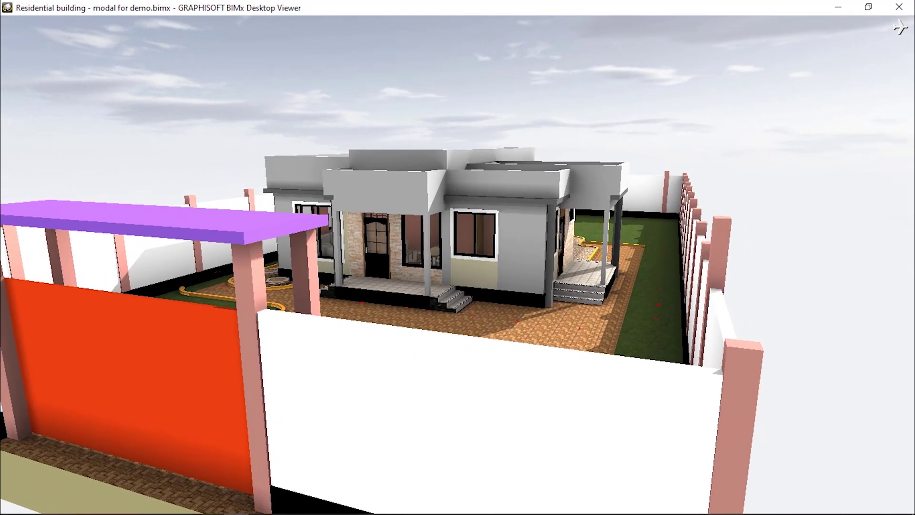
{"action": "key", "text": "Left"}
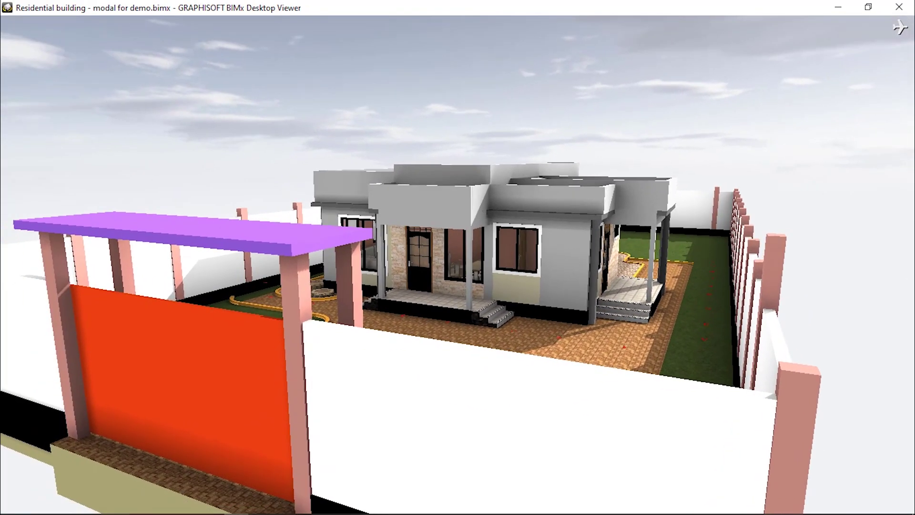
{"action": "key", "text": "Up"}
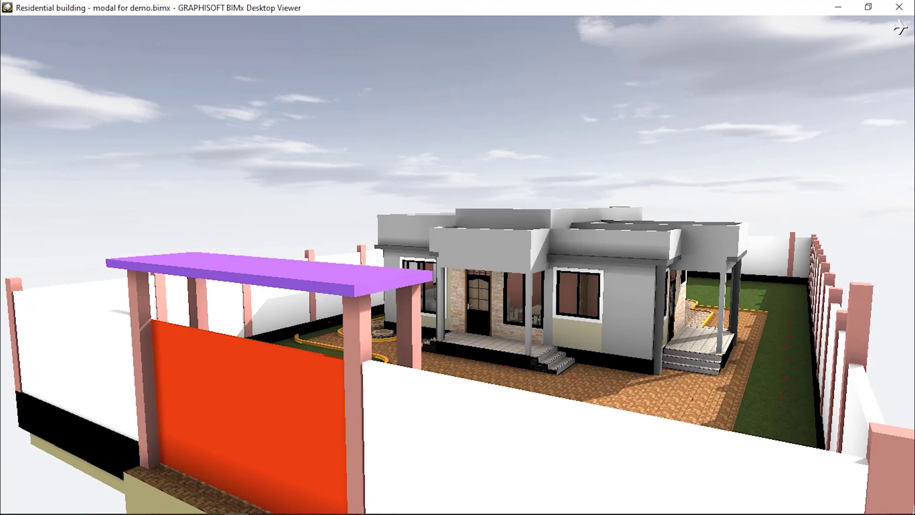
{"action": "key", "text": "Up"}
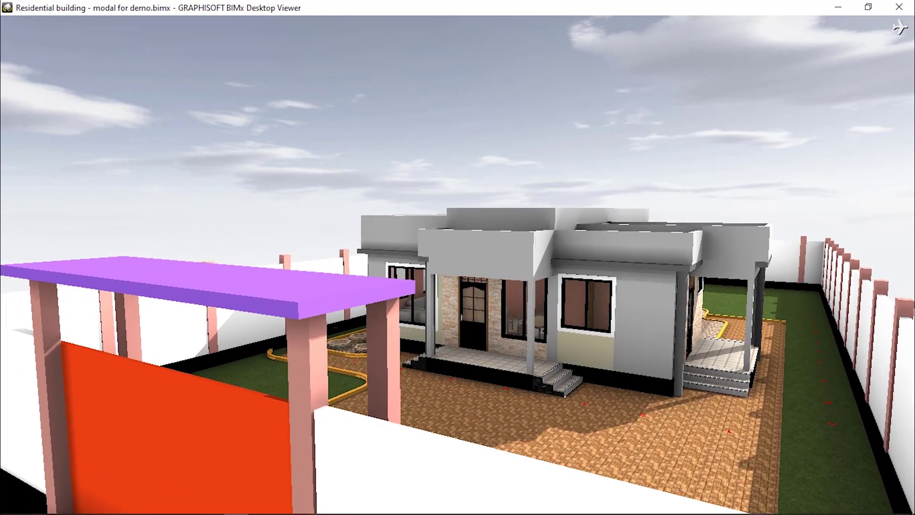
{"action": "key", "text": "Up"}
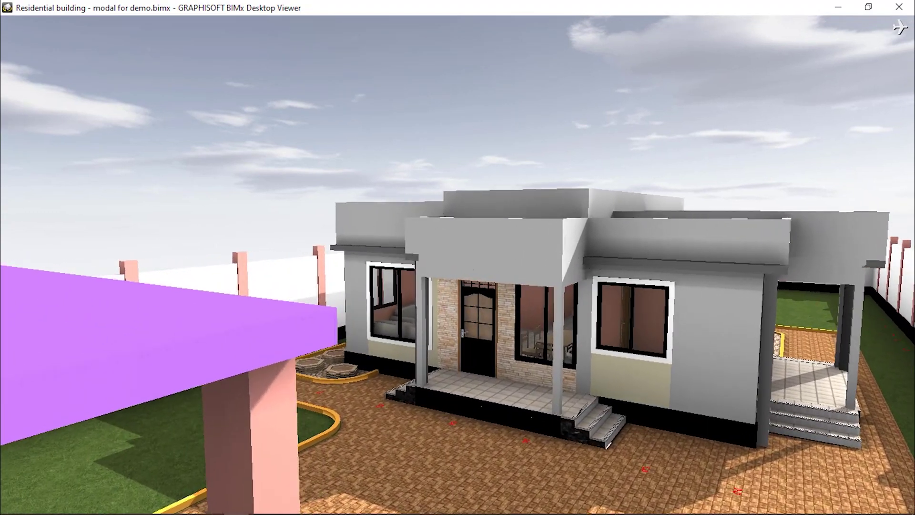
- Switch to walk mode and walk to the tiled front porch beside the entrance door
{"action": "key", "text": "f"}
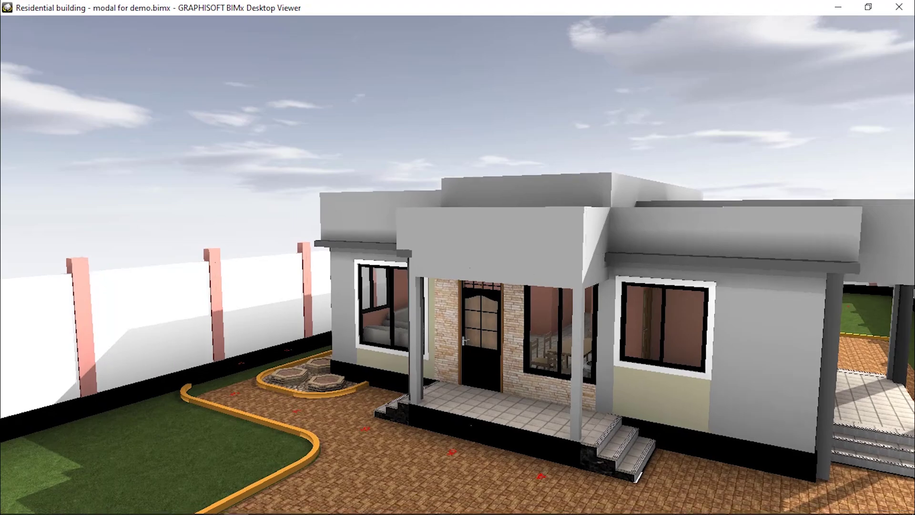
{"action": "key", "text": "Right"}
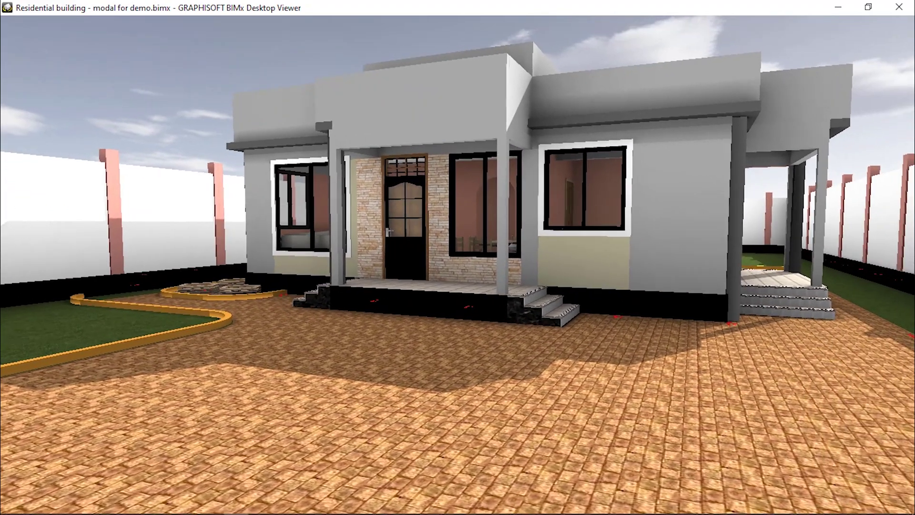
{"action": "key", "text": "Right"}
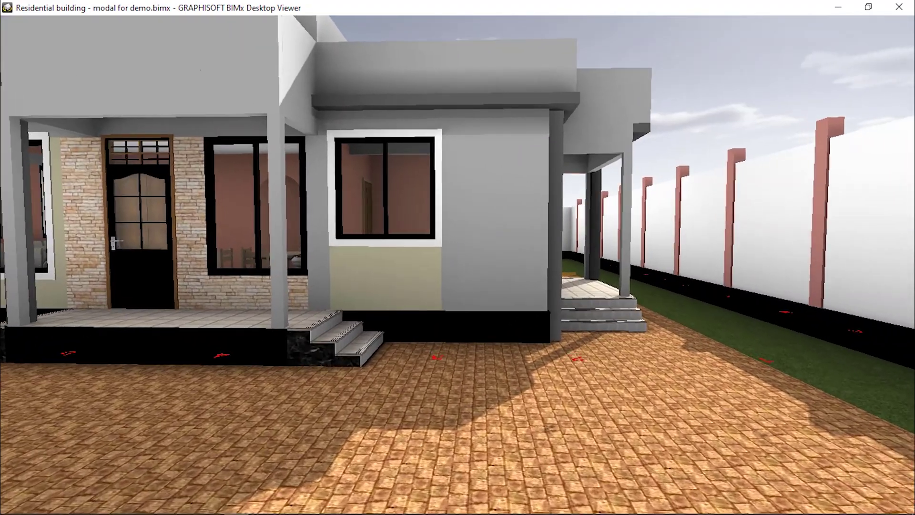
{"action": "key", "text": "Left"}
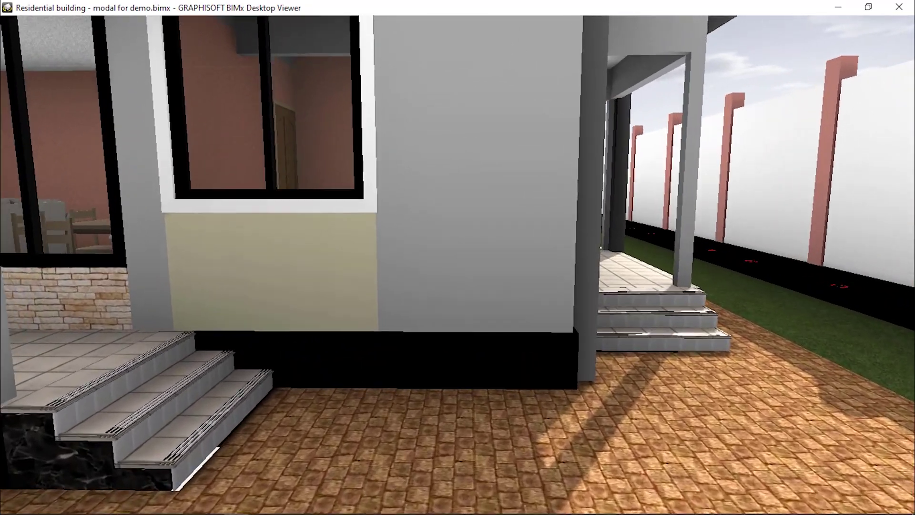
{"action": "key", "text": "Left"}
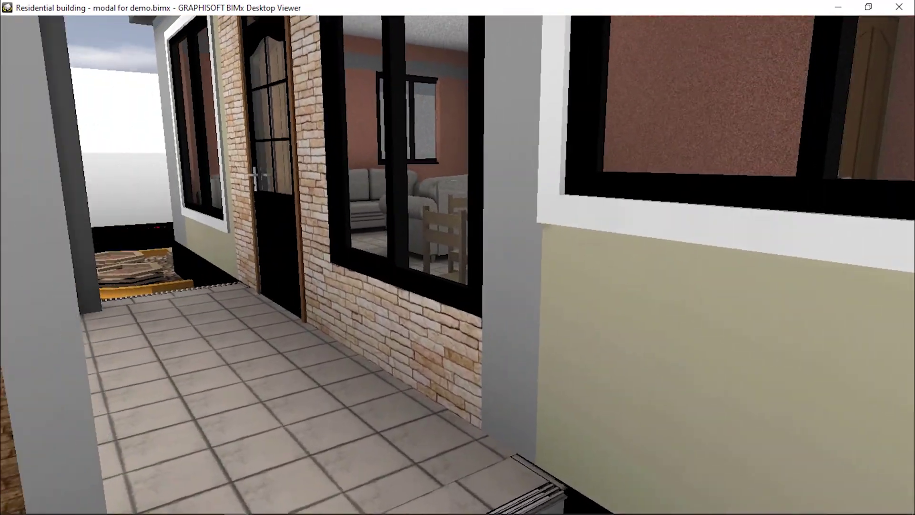
{"action": "key", "text": "Left"}
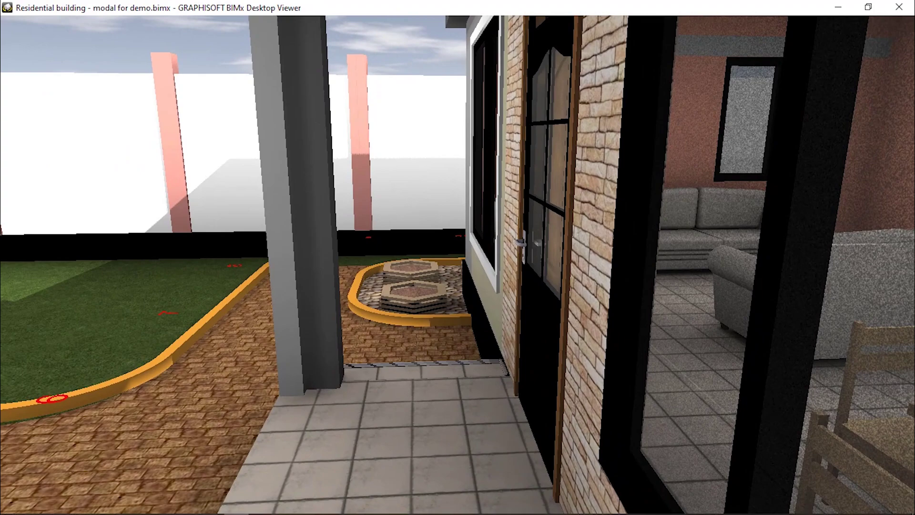